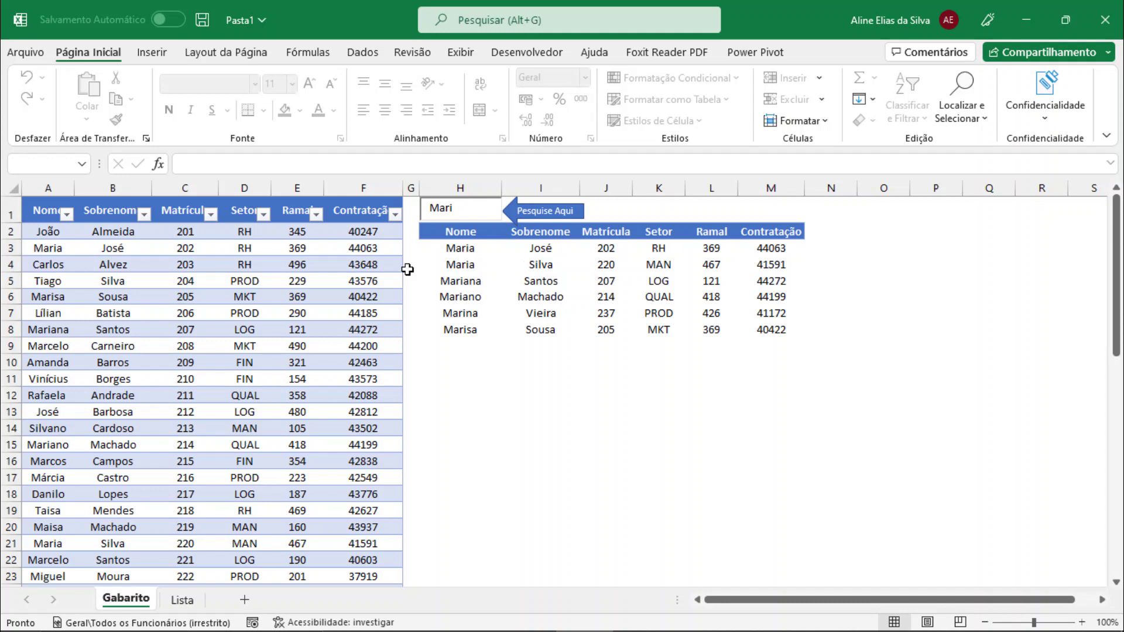
Complete the search text as "Maria" in the Gabarito sheet's search box and switch to the Lista sheet.
type("a")
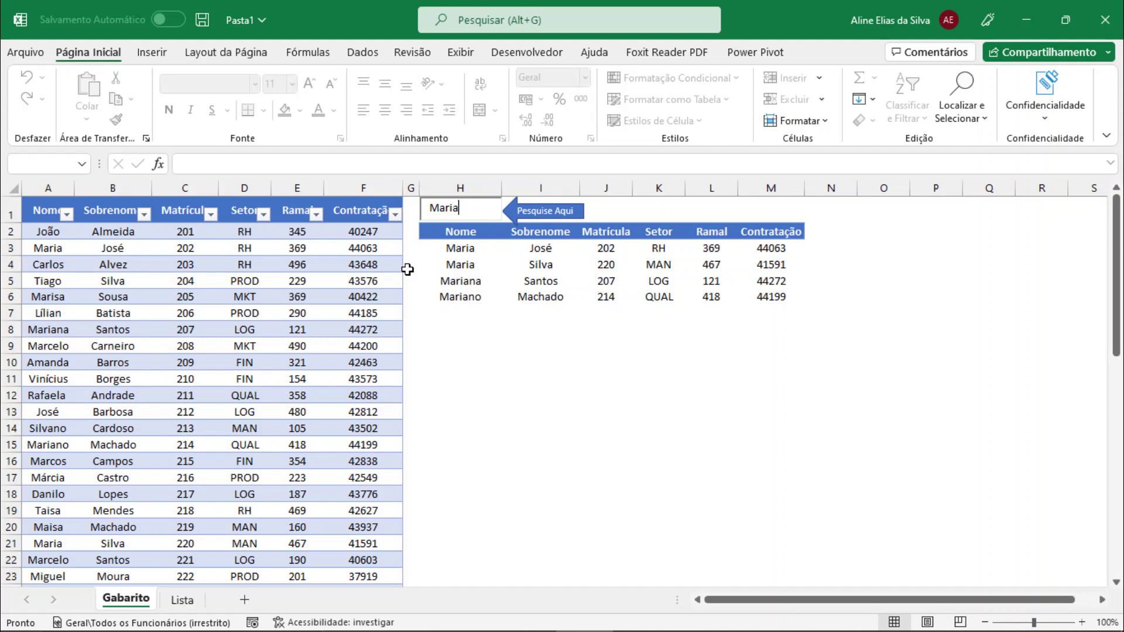
left_click(182, 601)
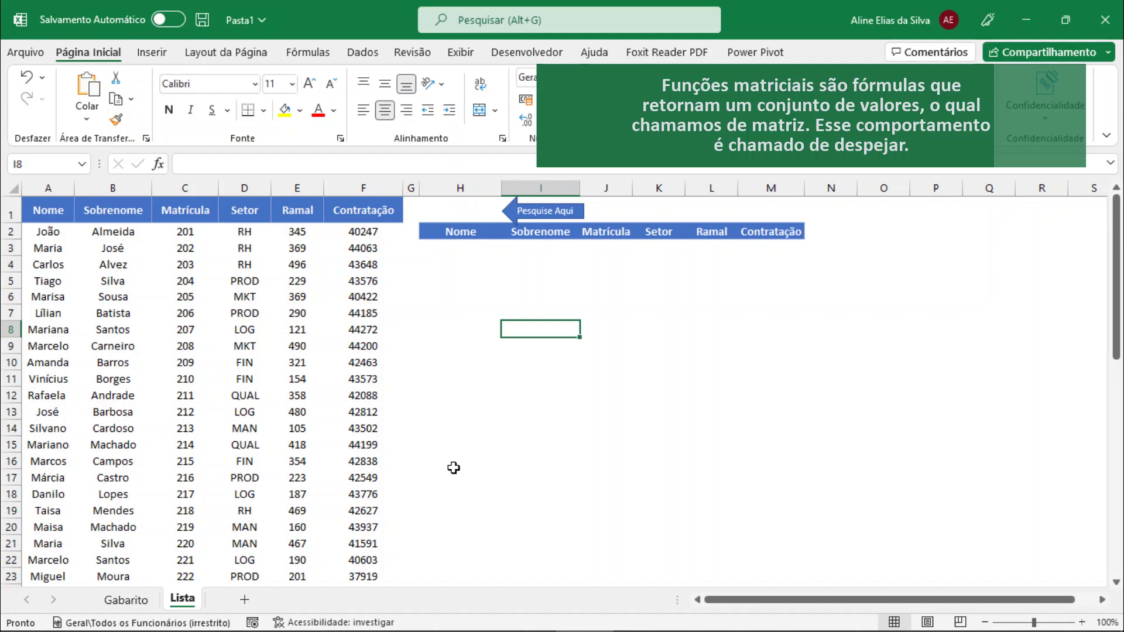
Enter the vertical array formula ={1;2;3;4;5} in cell I8.
type("={")
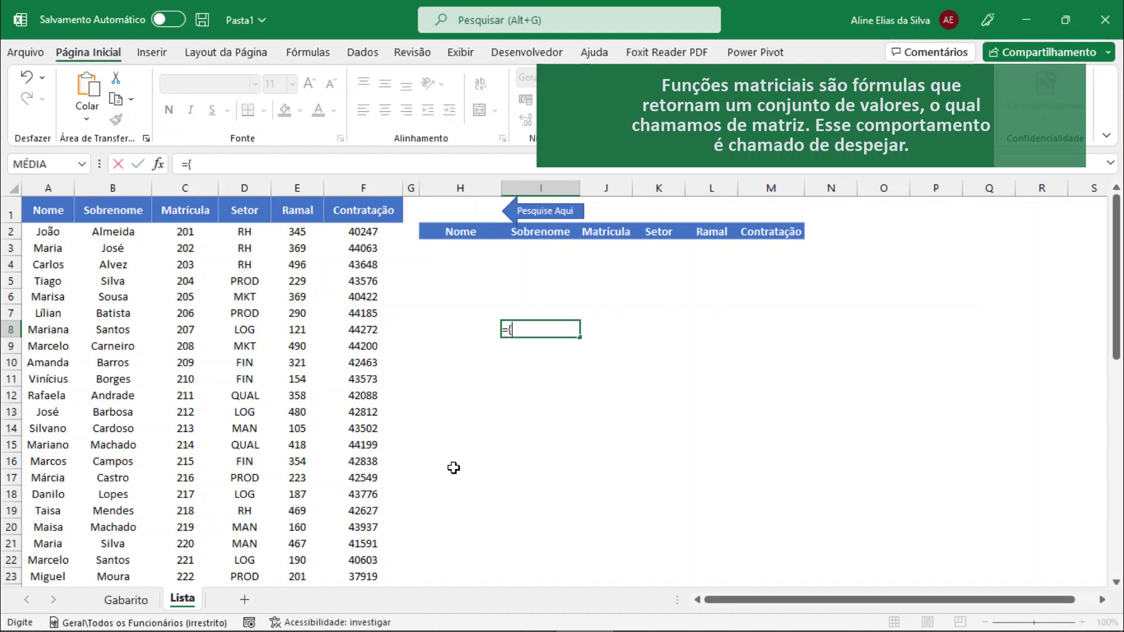
type("1;2;3;4;5")
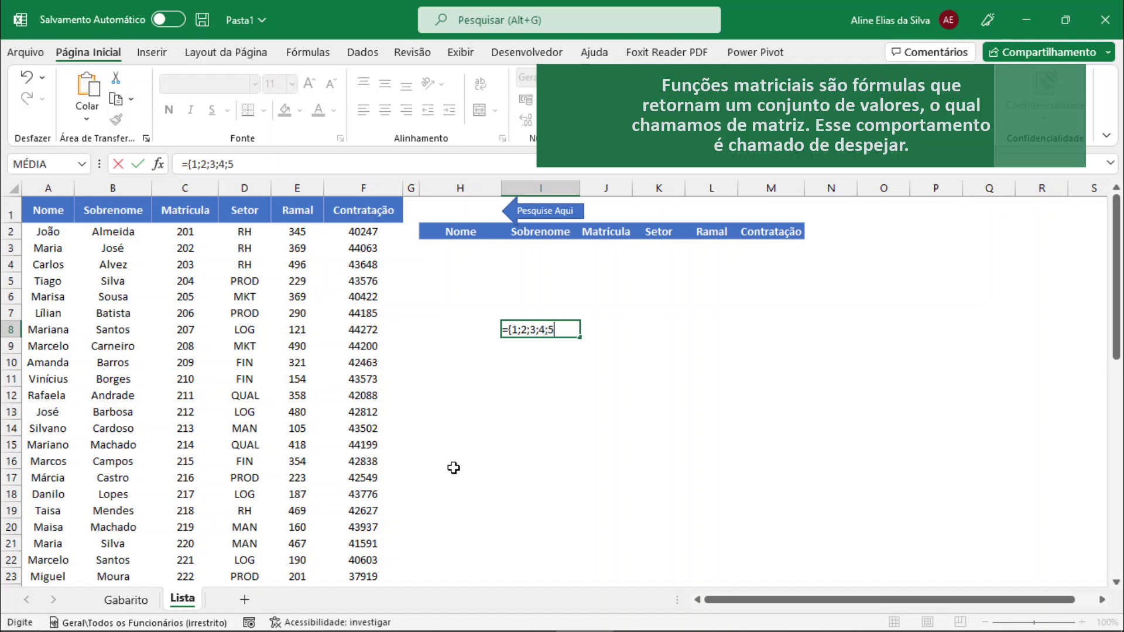
type("{")
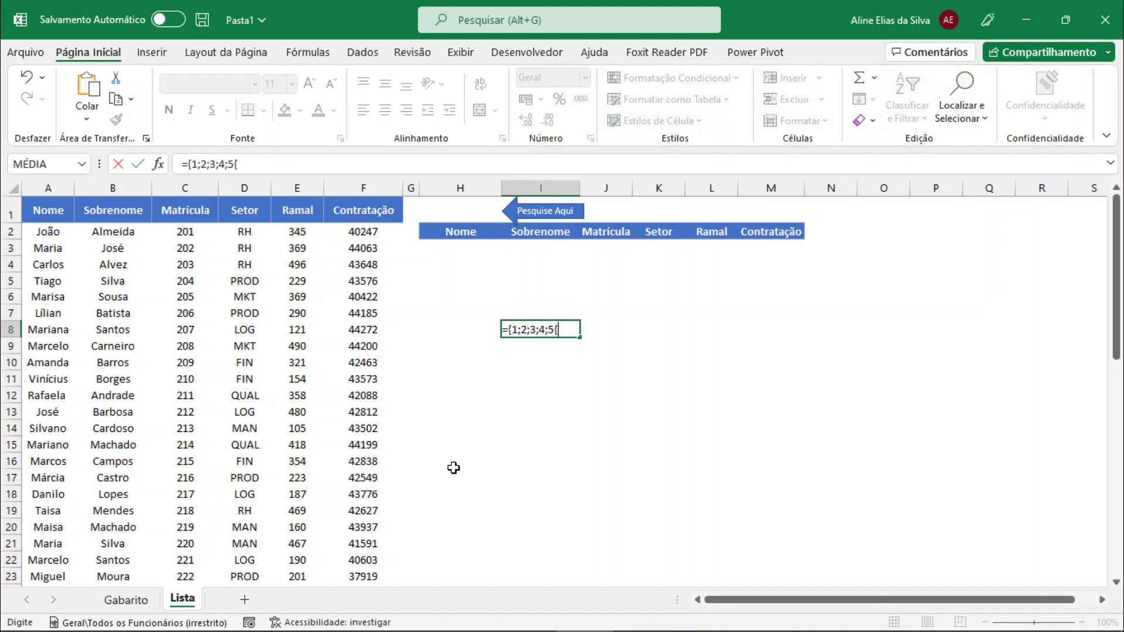
key("BackSpace")
type("}")
key("Return")
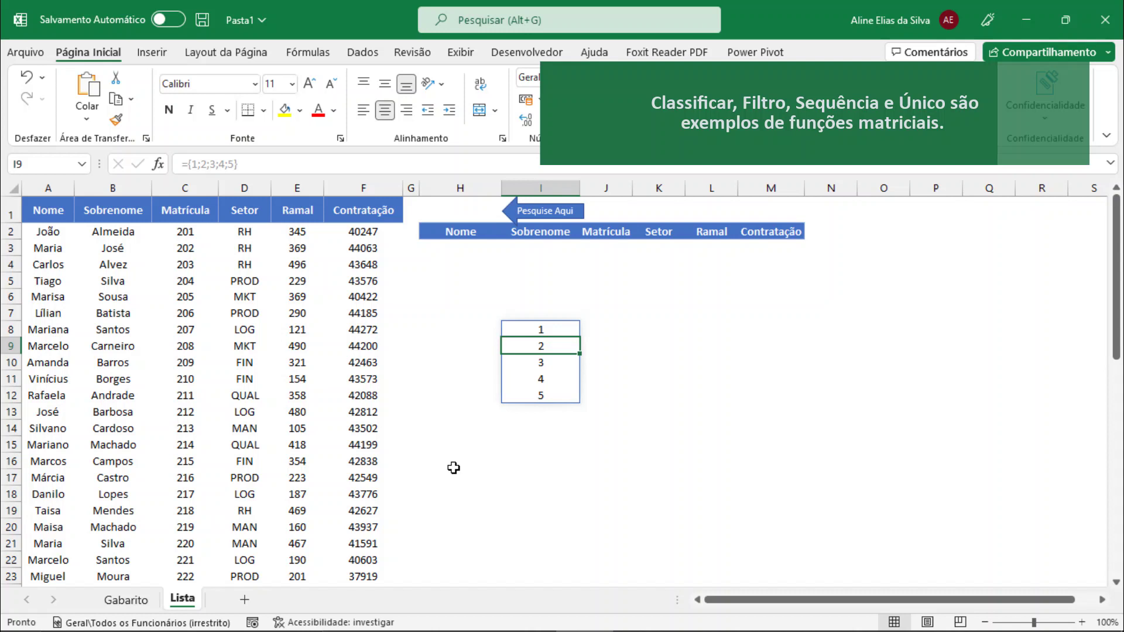
Examine the formula shown for the spilled cells I9 to I12 and for the source cell I8.
left_click(538, 379)
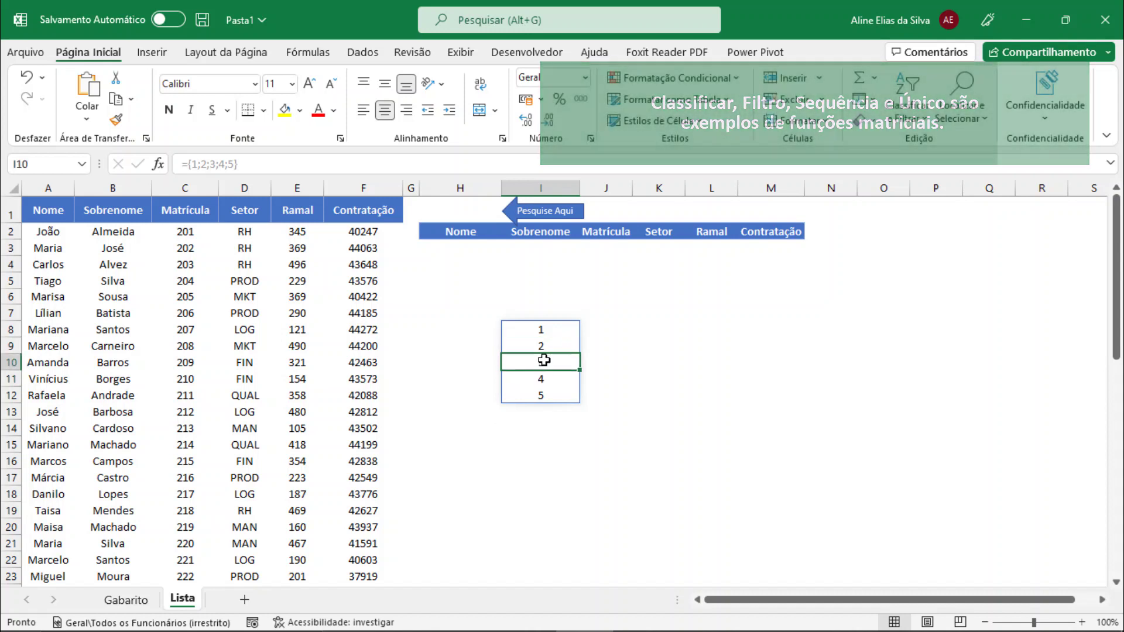
left_click(543, 394)
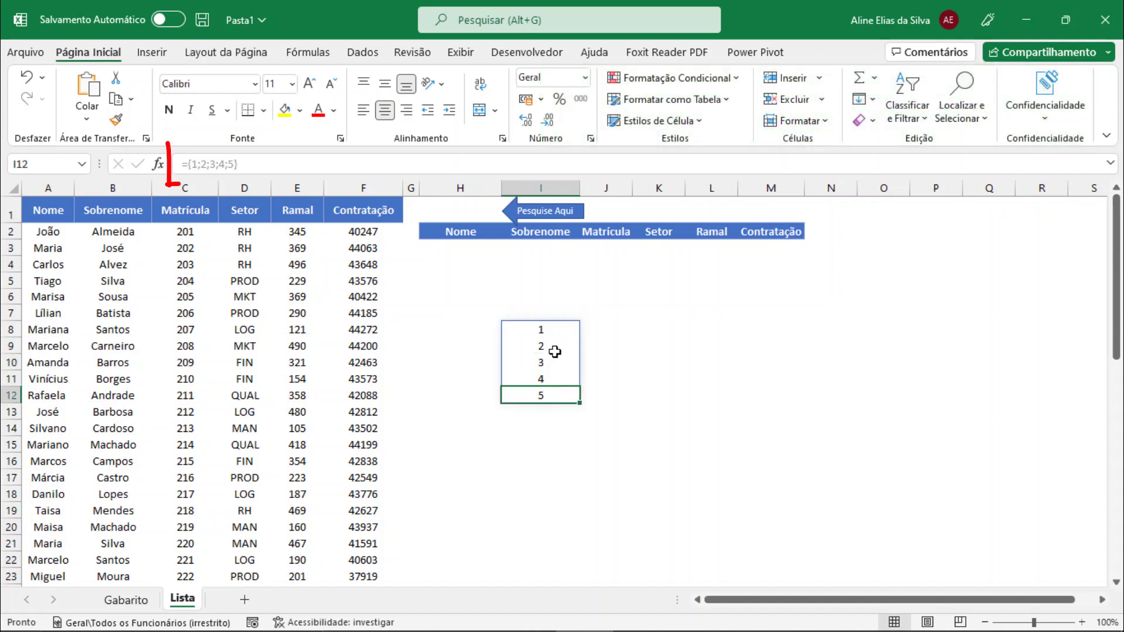
left_click(553, 349)
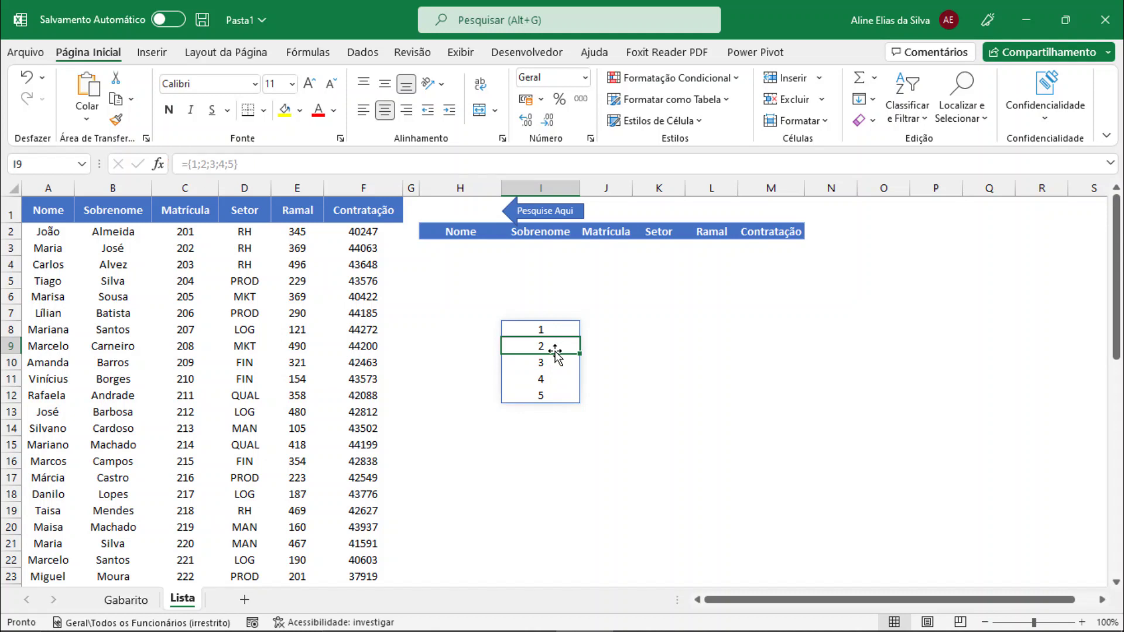
key("Return")
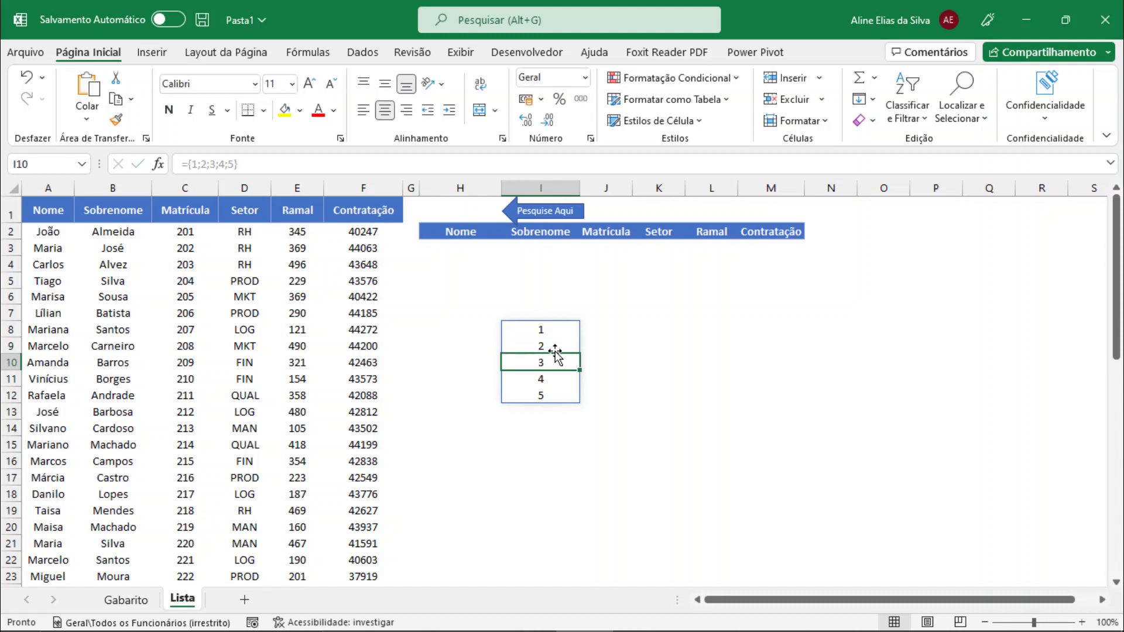
left_click(551, 330)
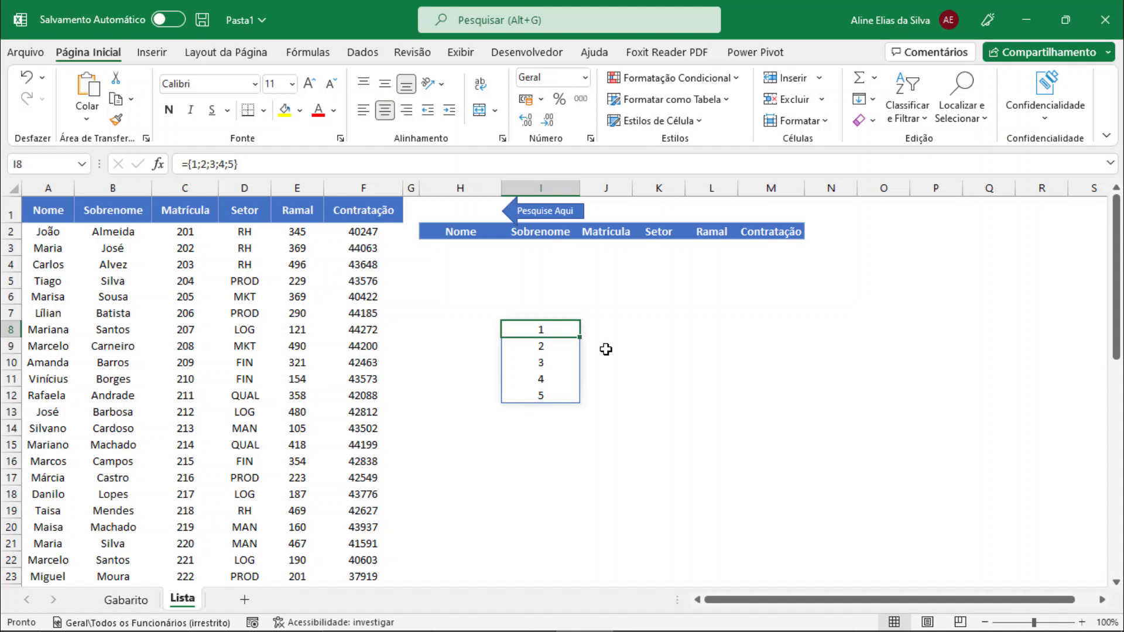
Enter the value 6 in cell I13, directly below the spilled array.
left_click(537, 416)
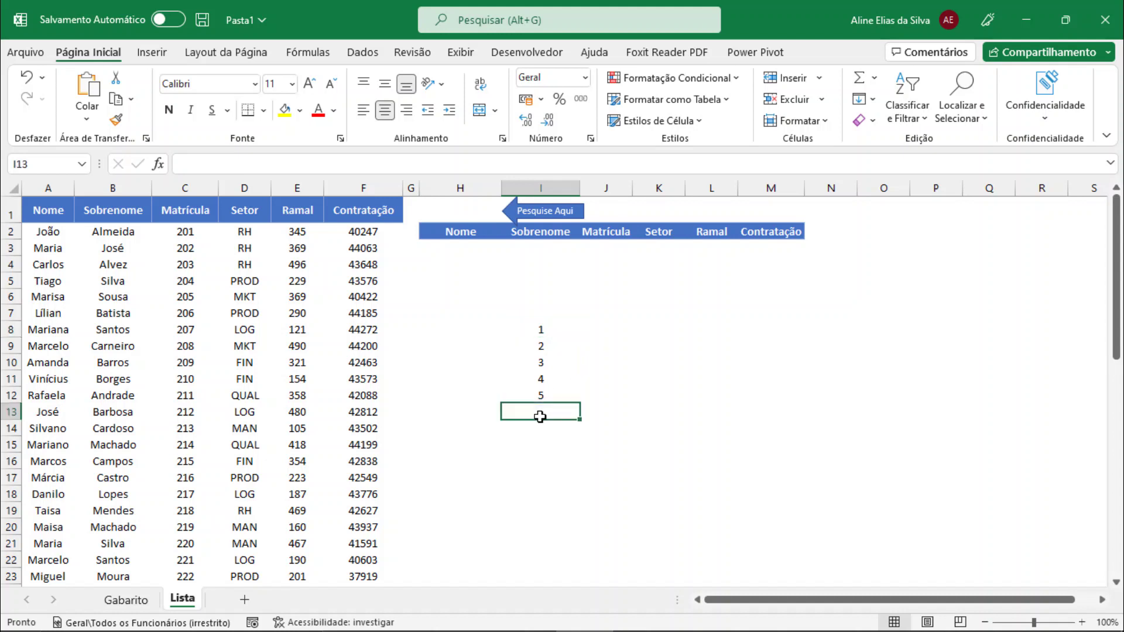
type("6")
key("Return")
Extend the array formula in I8 with a sixth item, making it ={1;2;3;4;5;"texto"}.
double_click(557, 331)
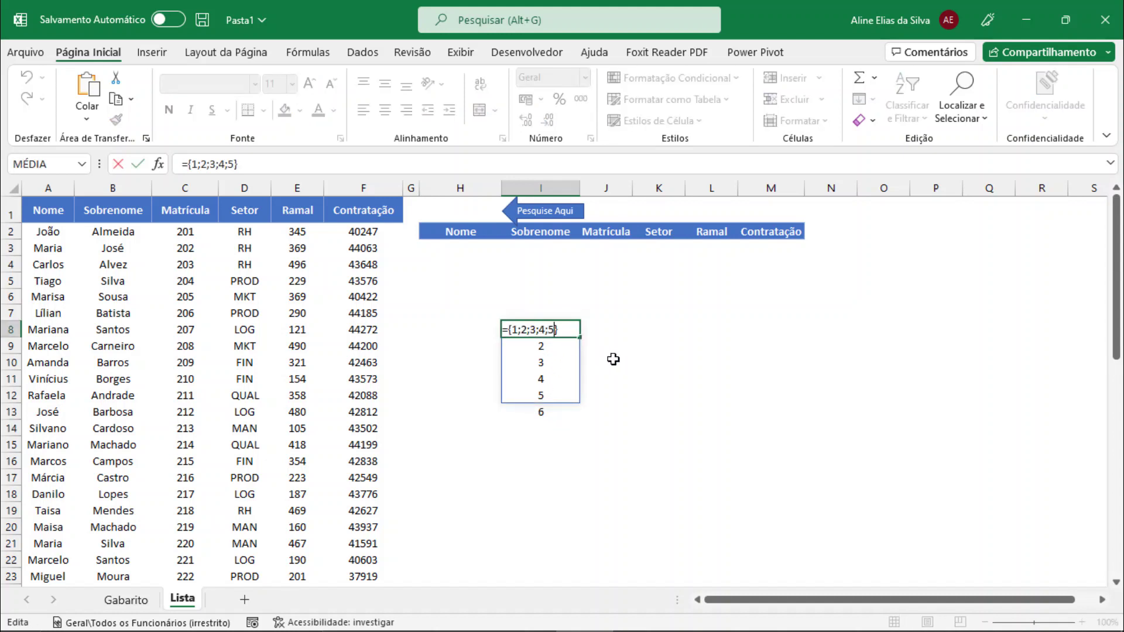
type(";\"texto")
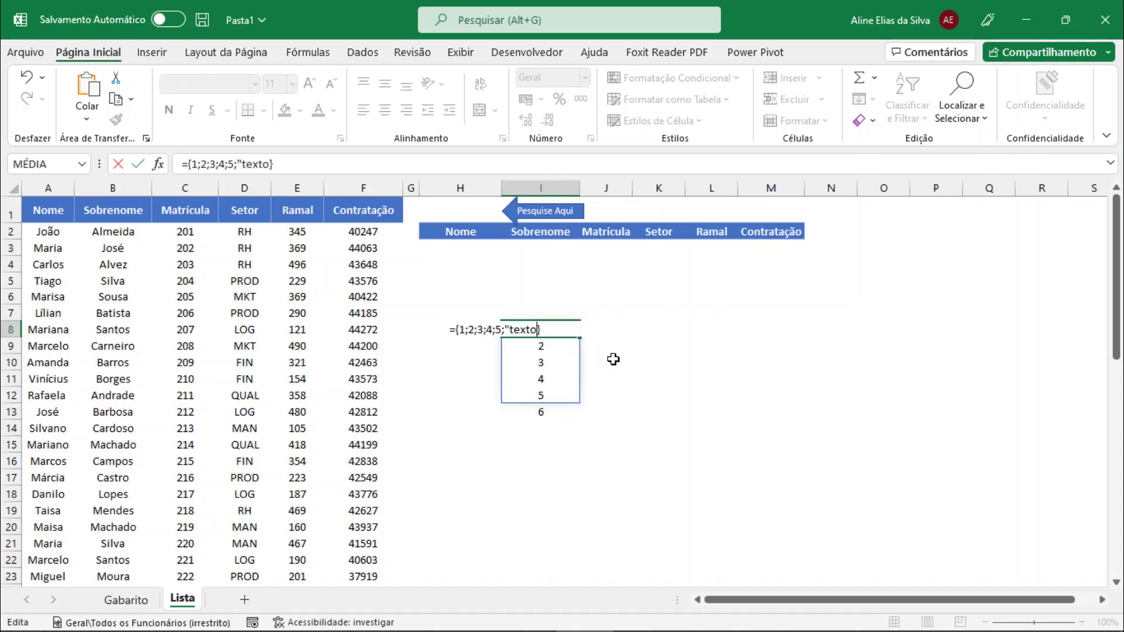
type("\"")
key("Return")
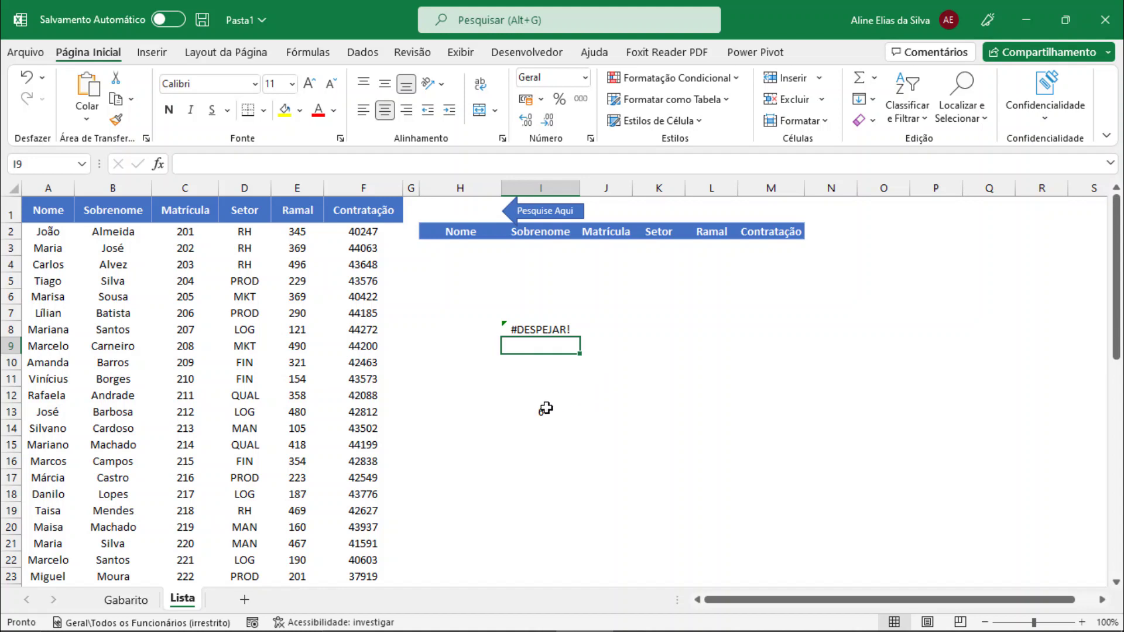
Clear the contents of cell I13 to free the array's spill range.
left_click(547, 409)
key("Delete")
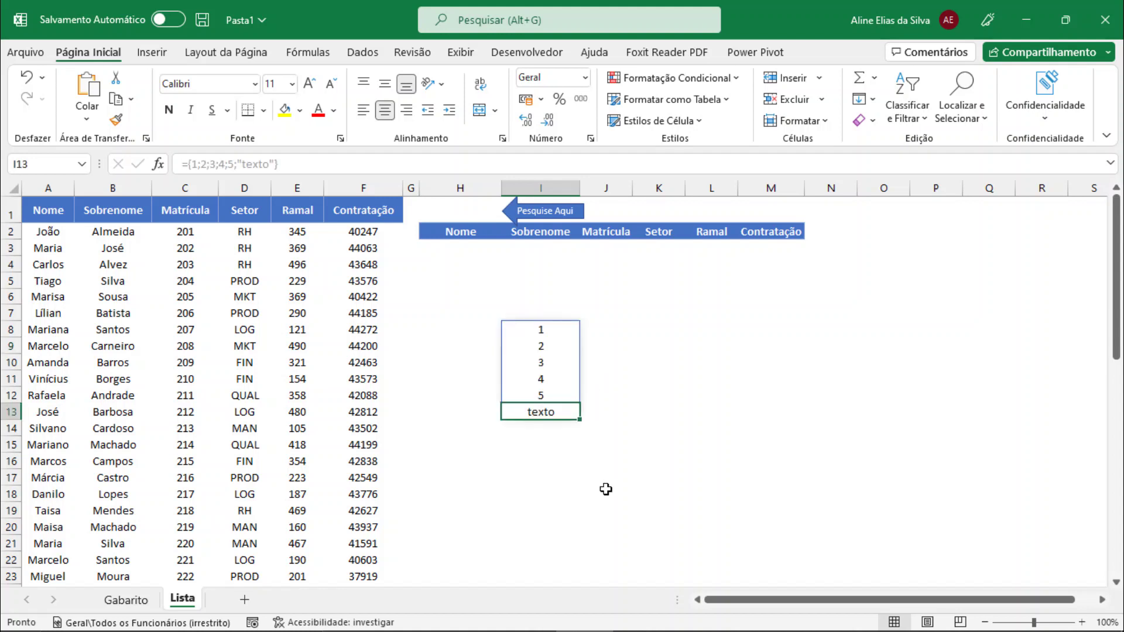
key("Return")
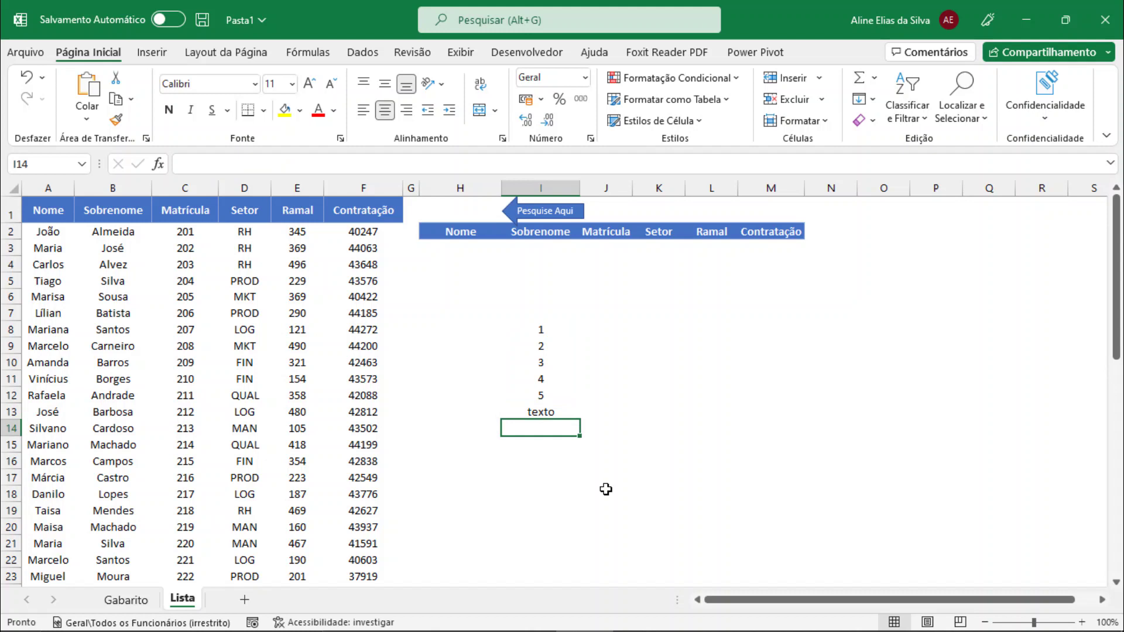
Replace every semicolon in the I8 array formula with a backslash, making it ={1\2\3\4\5\"texto"}.
left_click(556, 334)
double_click(556, 333)
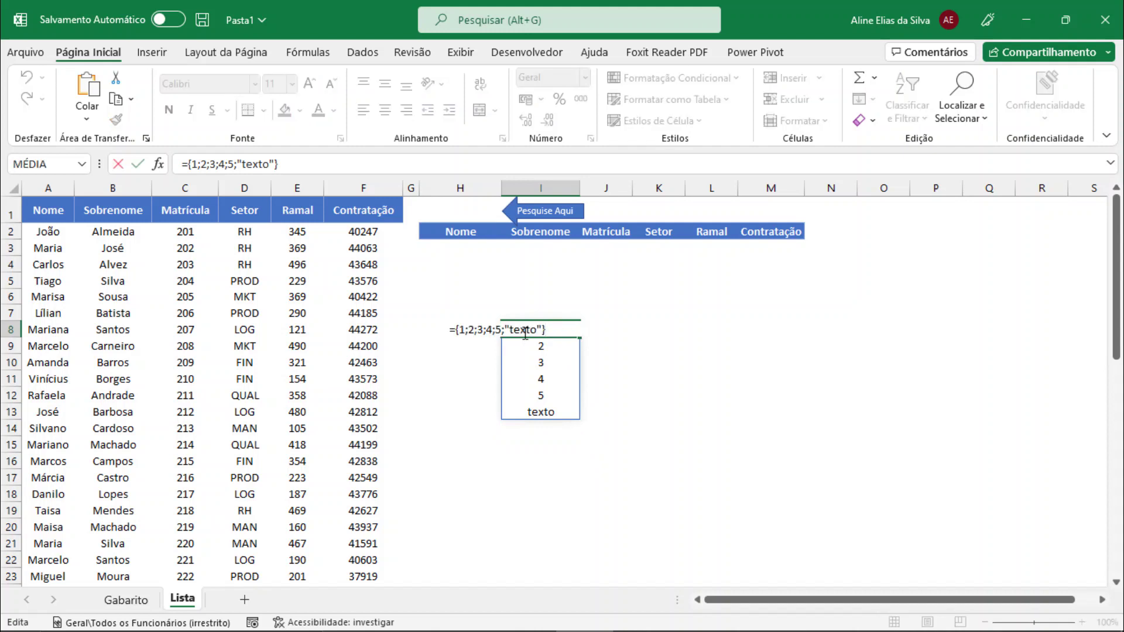
left_click(469, 329)
key("BackSpace")
type("\\")
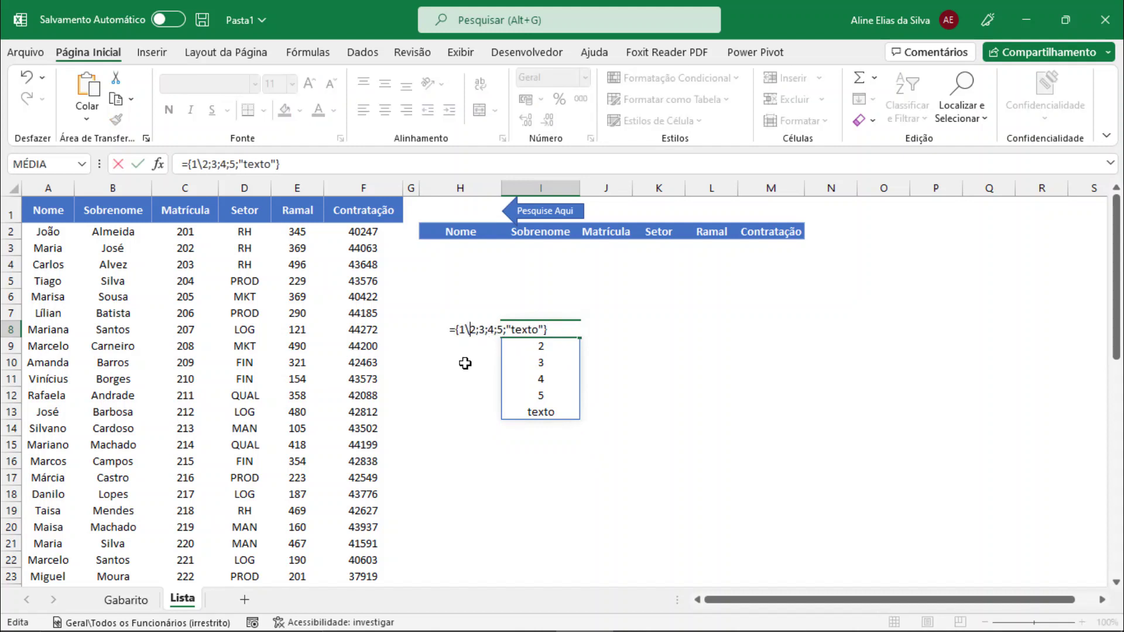
key("Right")
key("Right")
key("BackSpace")
type("\\")
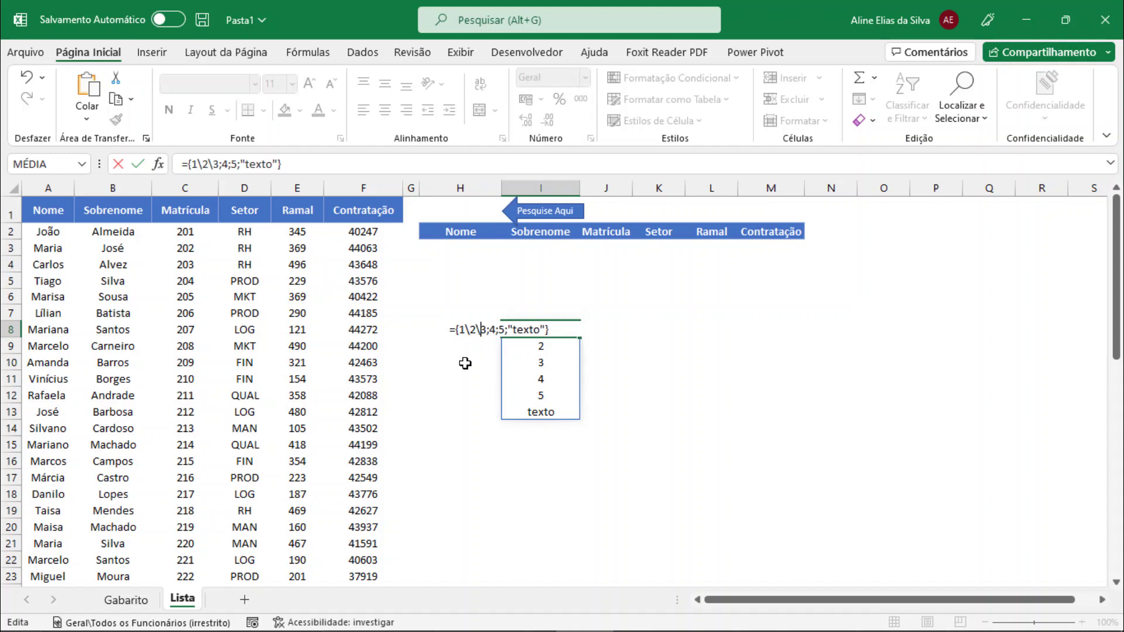
key("Right")
key("Right")
key("BackSpace")
type("\\")
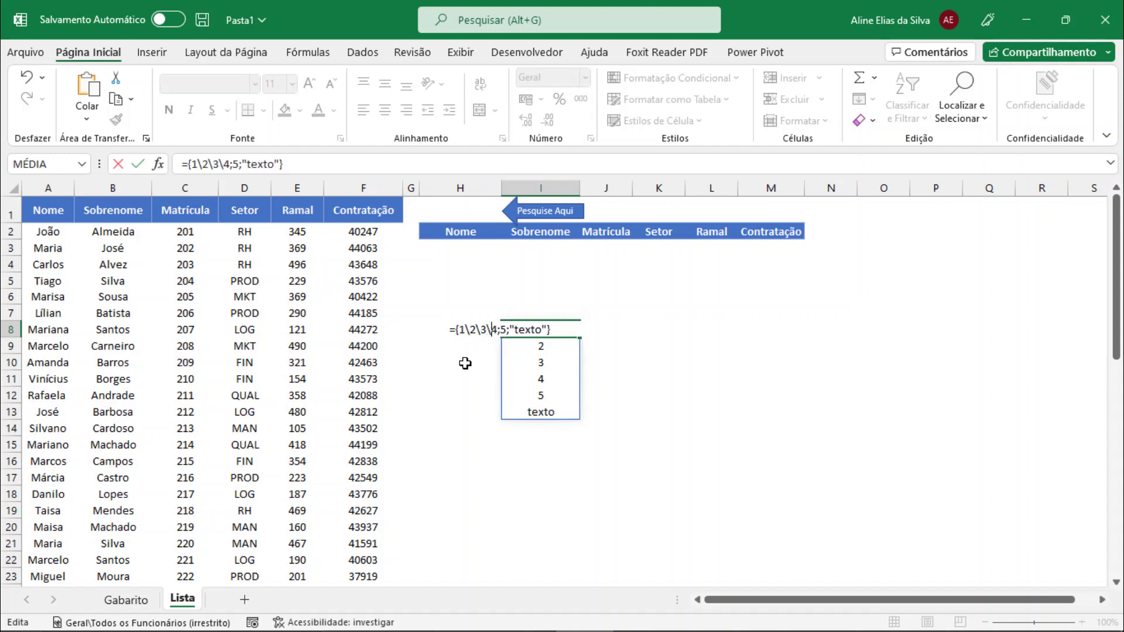
key("Right")
key("Right")
key("BackSpace")
type("\\")
key("Right")
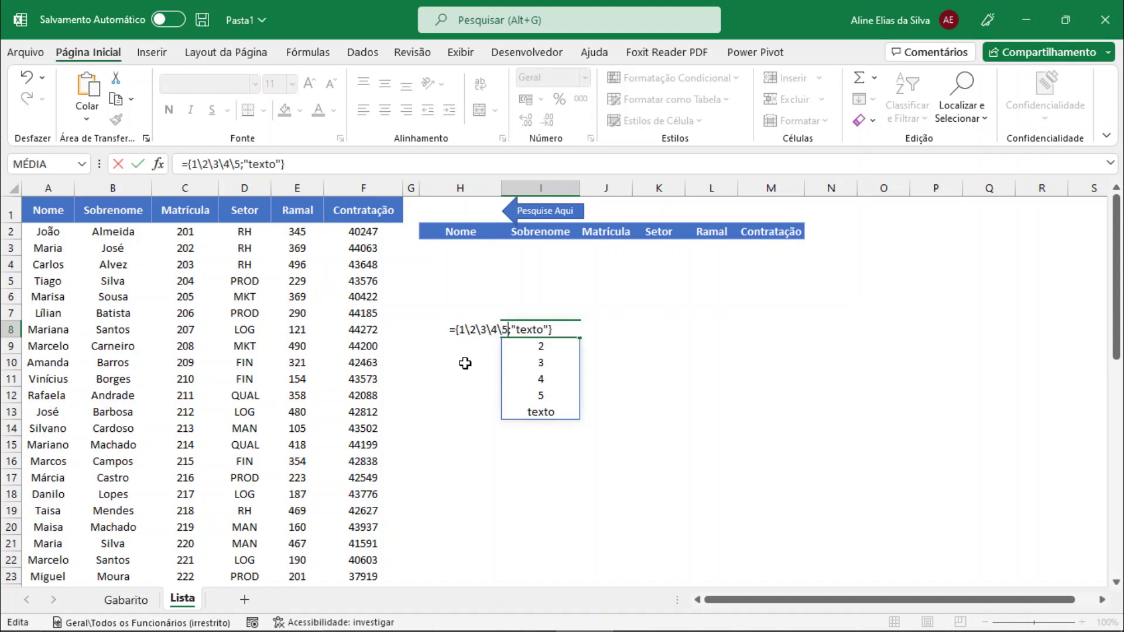
key("Right")
key("BackSpace")
type("\\")
key("Return")
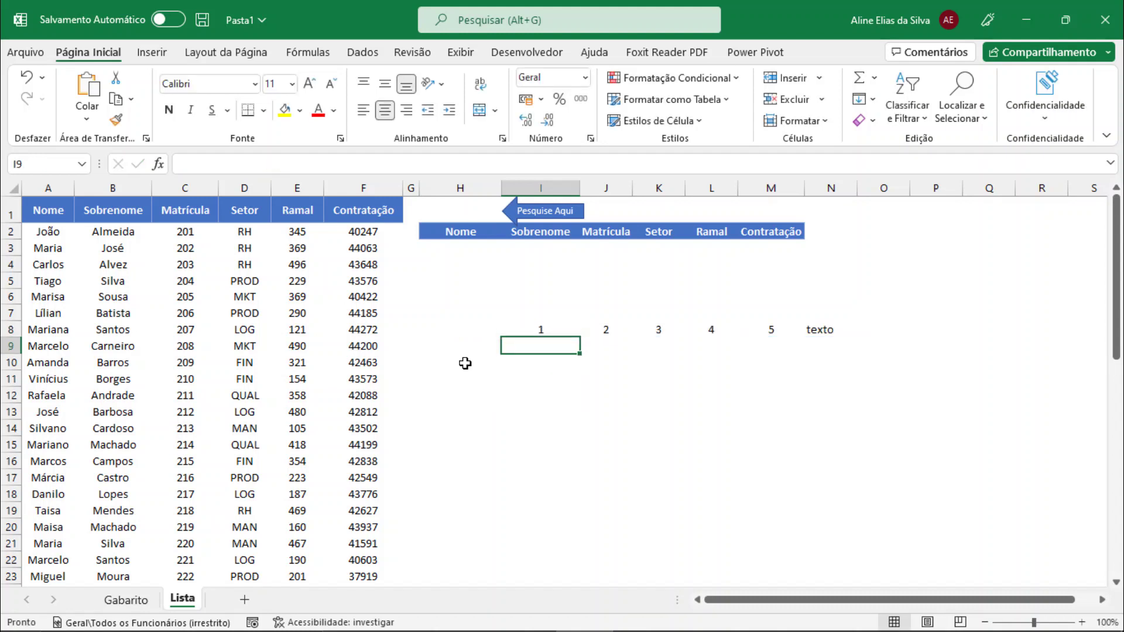
Delete the array formula from cell I8.
left_click(517, 334)
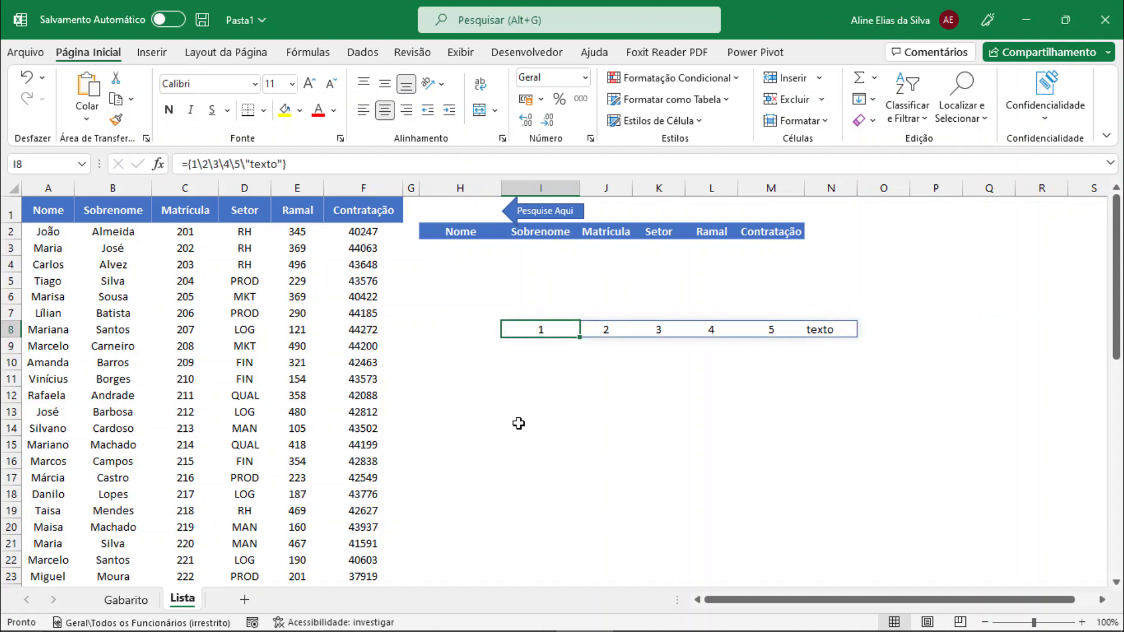
key("Delete")
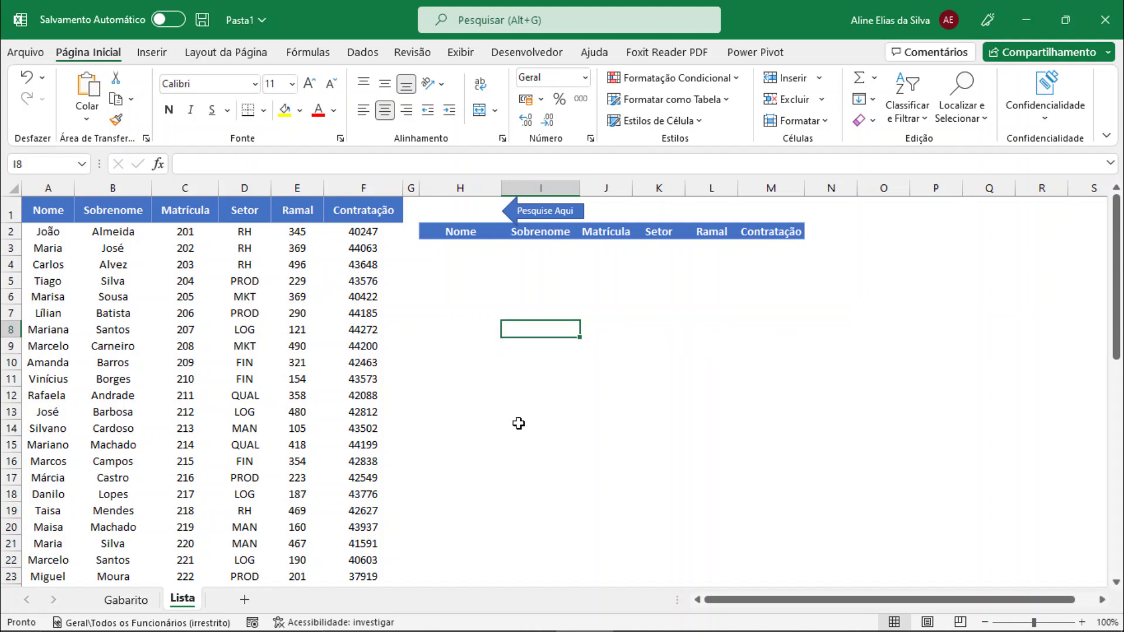
Convert the employee list A1:F54, with headers, into a table and name it lista.
left_click(196, 349)
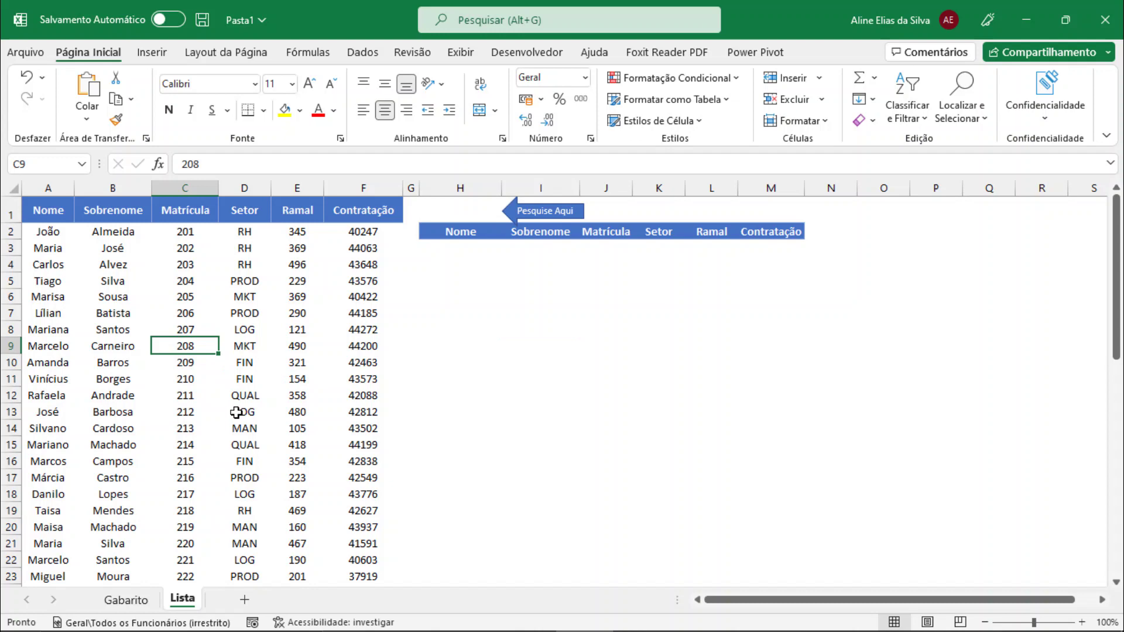
key("ctrl+alt+t")
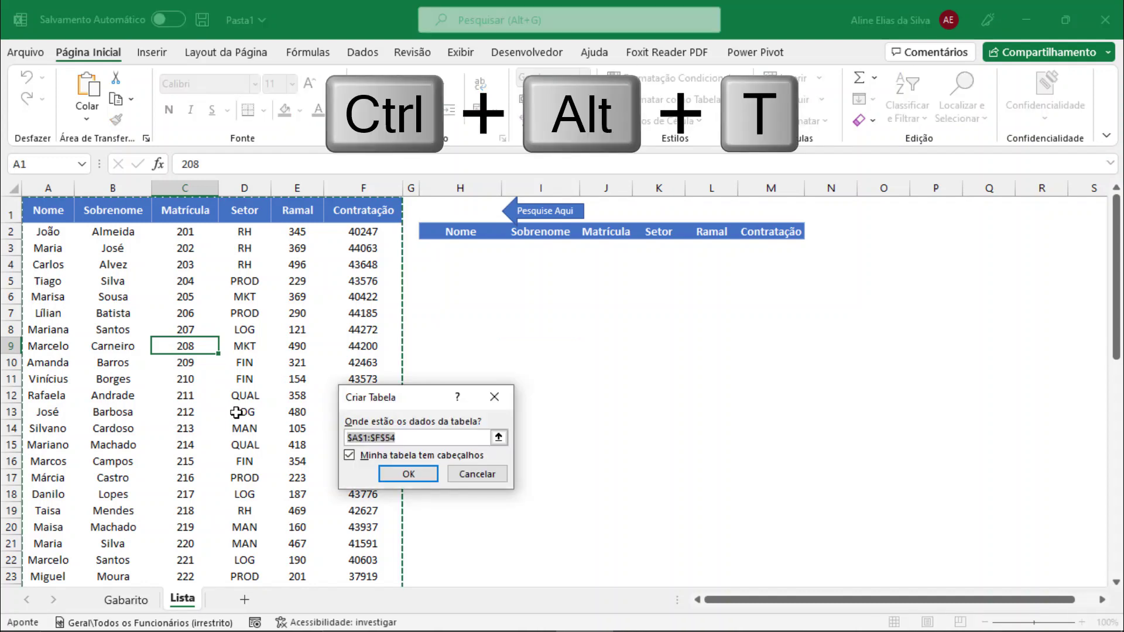
key("Return")
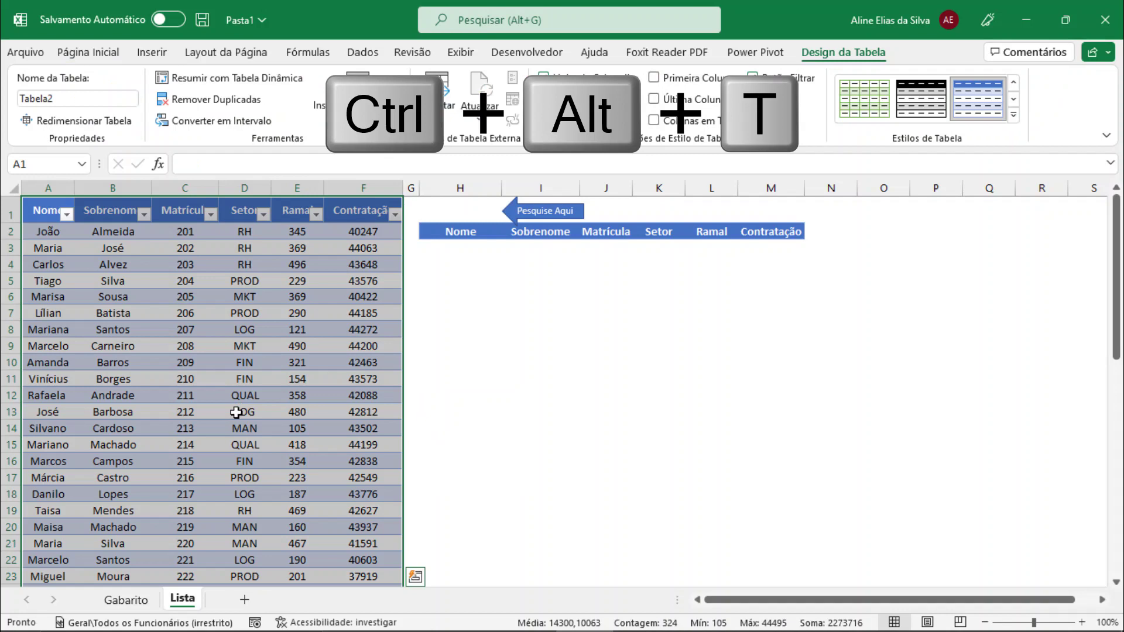
left_click(56, 99)
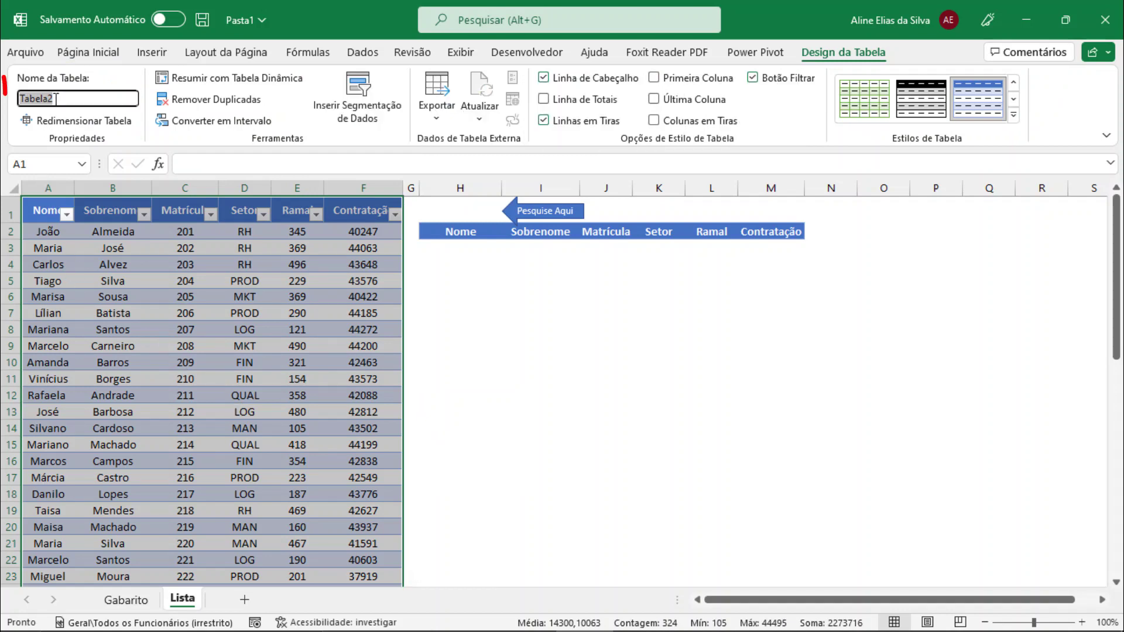
type("lista")
key("Return")
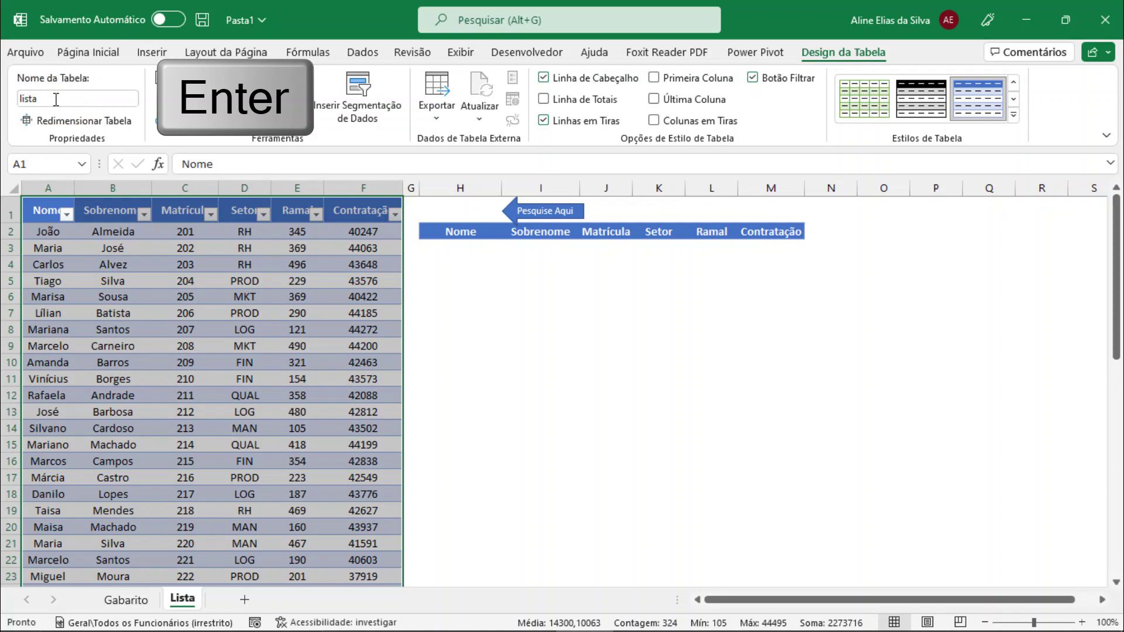
Insert an ActiveX text box sized to cover cell H1, beside the Pesquise Aqui arrow.
left_click(504, 50)
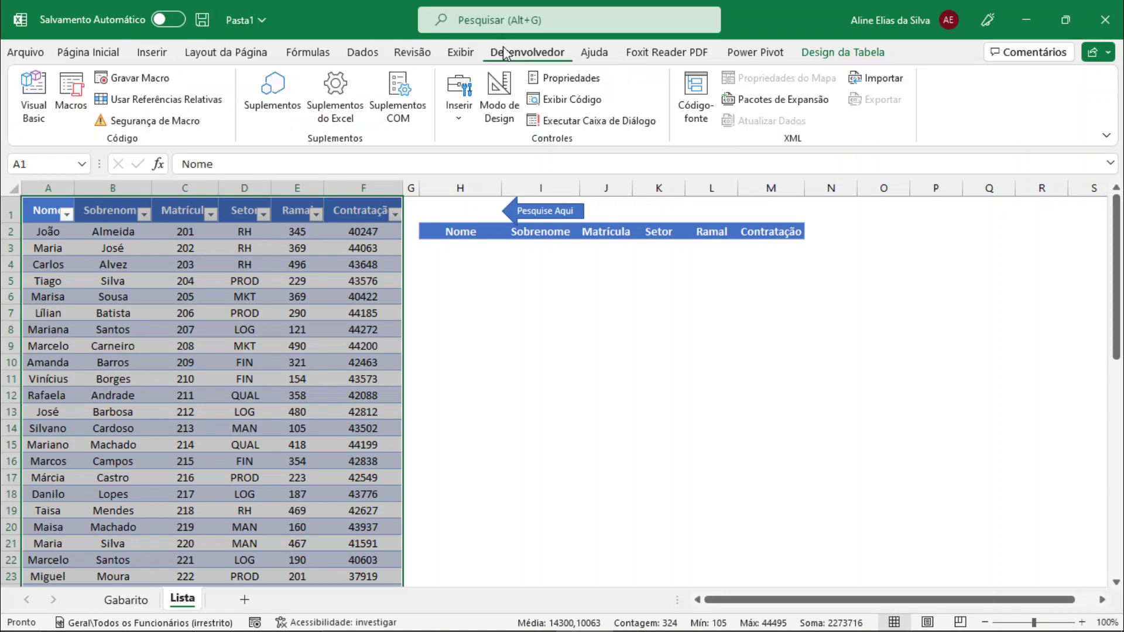
left_click(473, 114)
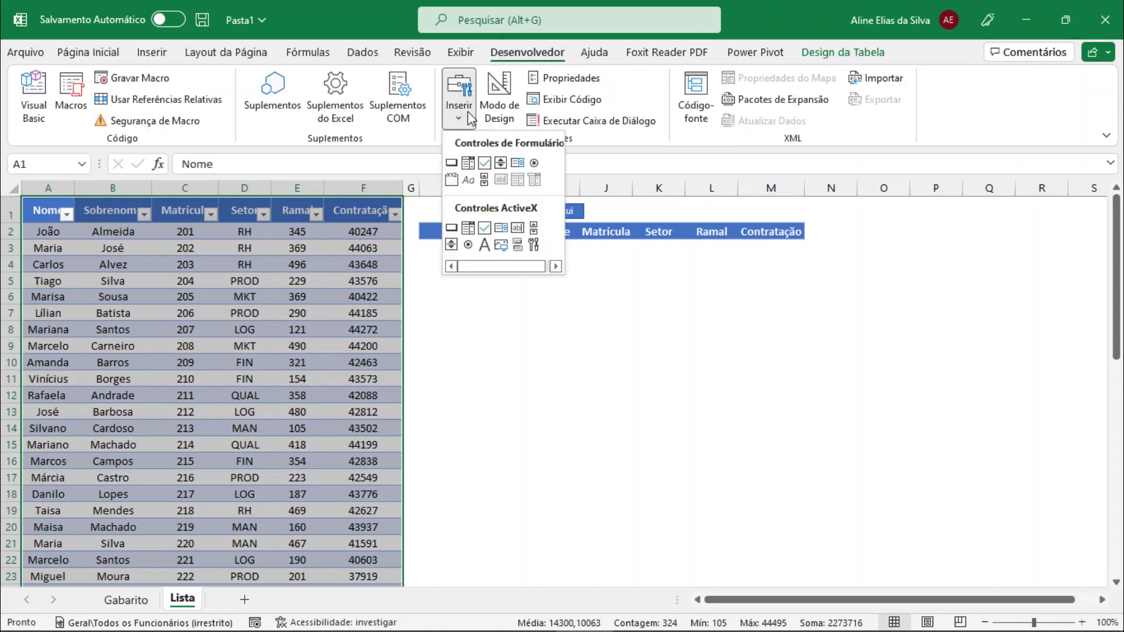
left_click(522, 233)
left_click_drag(421, 200, 501, 219)
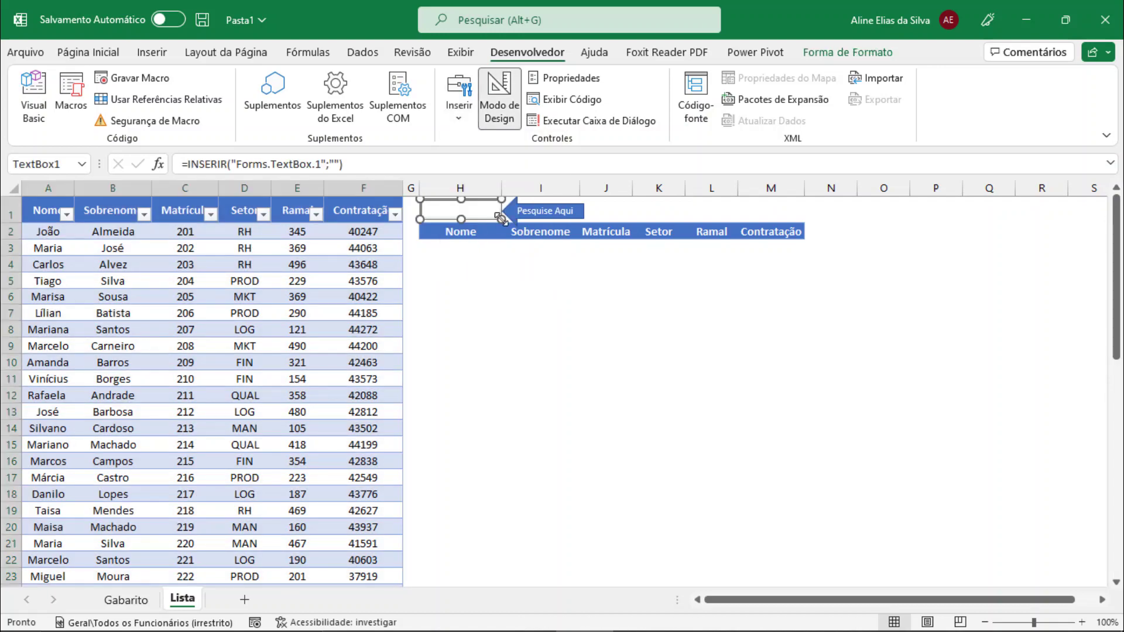
Link the ActiveX text box to cell H1 through its LinkedCell property.
right_click(501, 219)
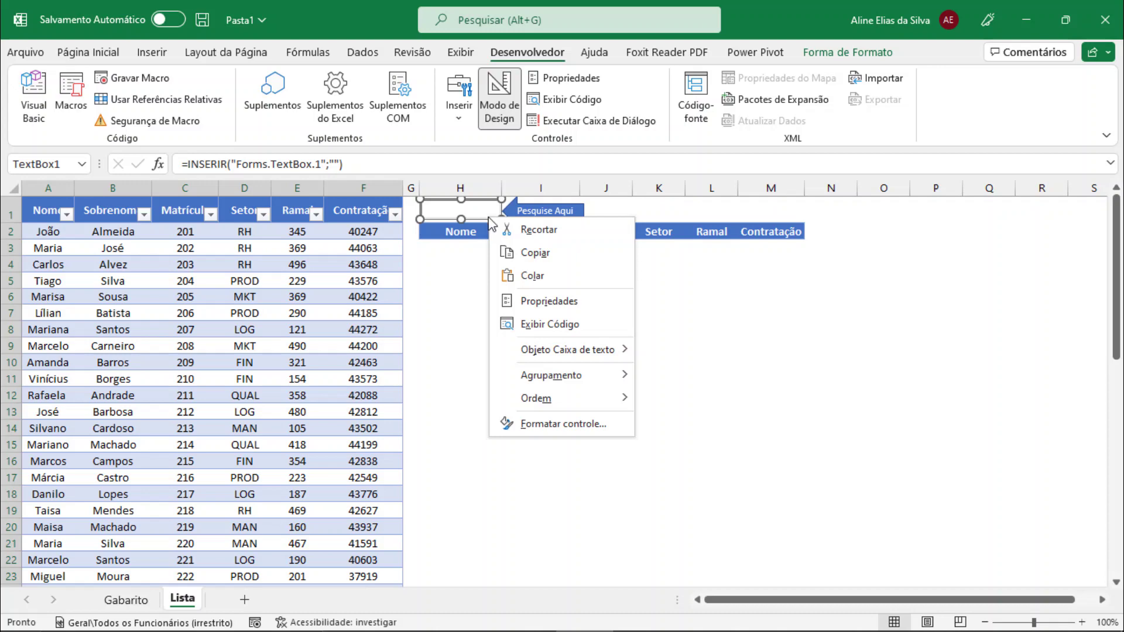
left_click(563, 305)
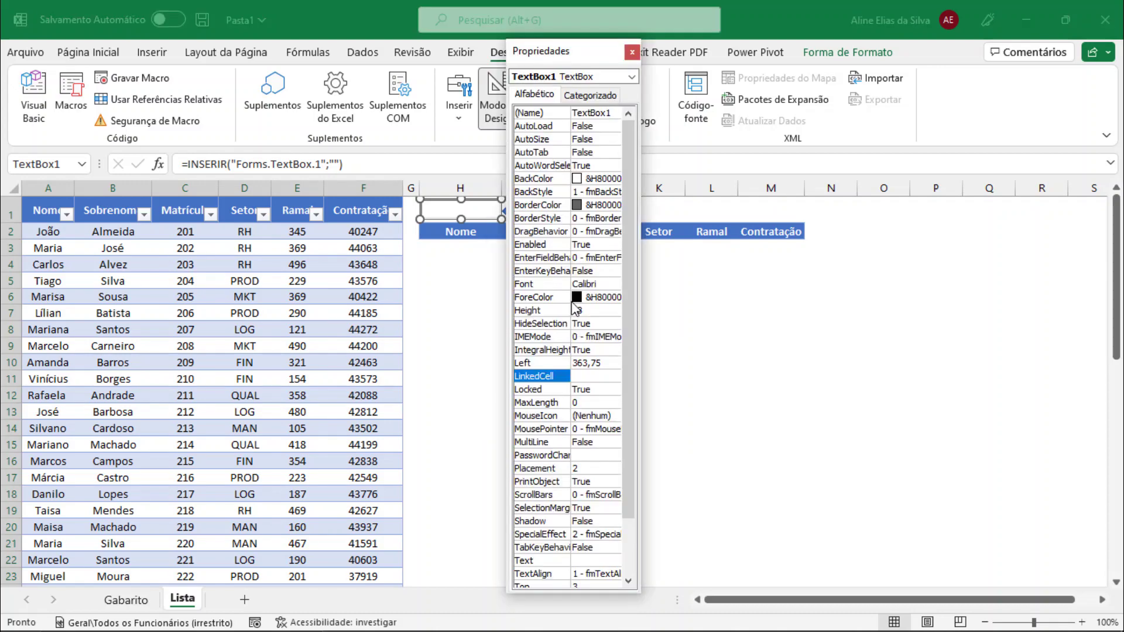
left_click(600, 377)
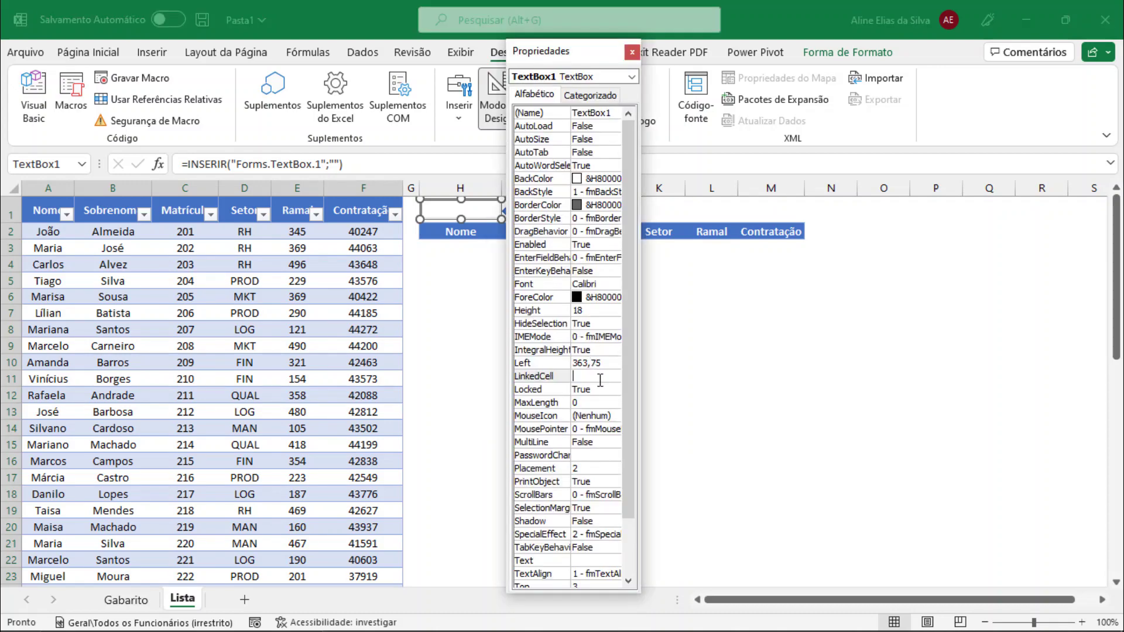
type("H1")
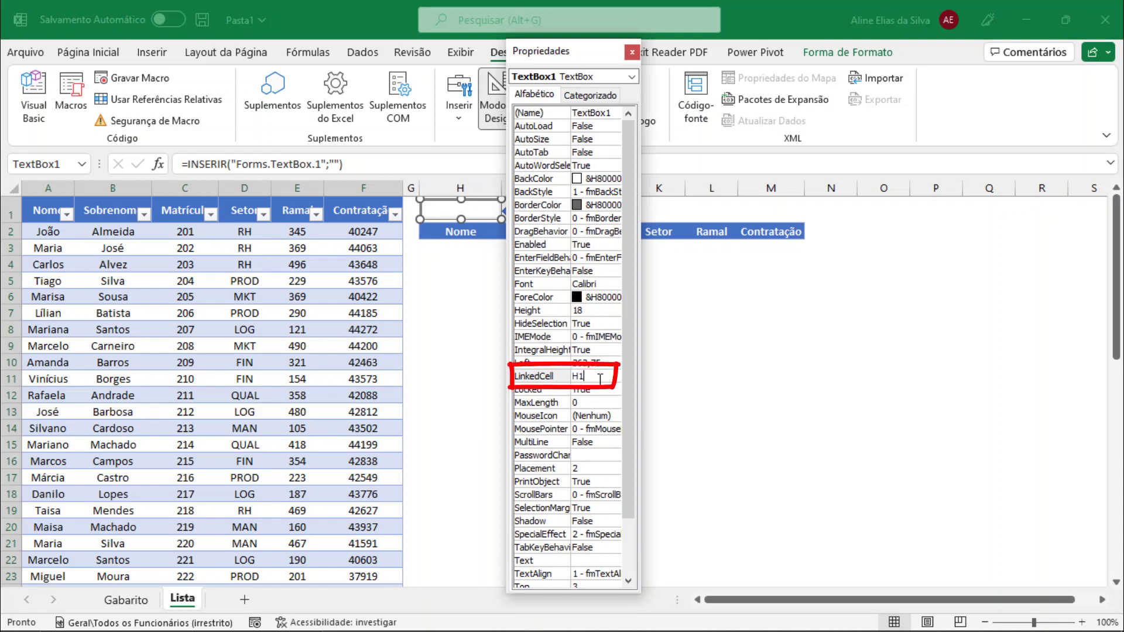
left_click(633, 54)
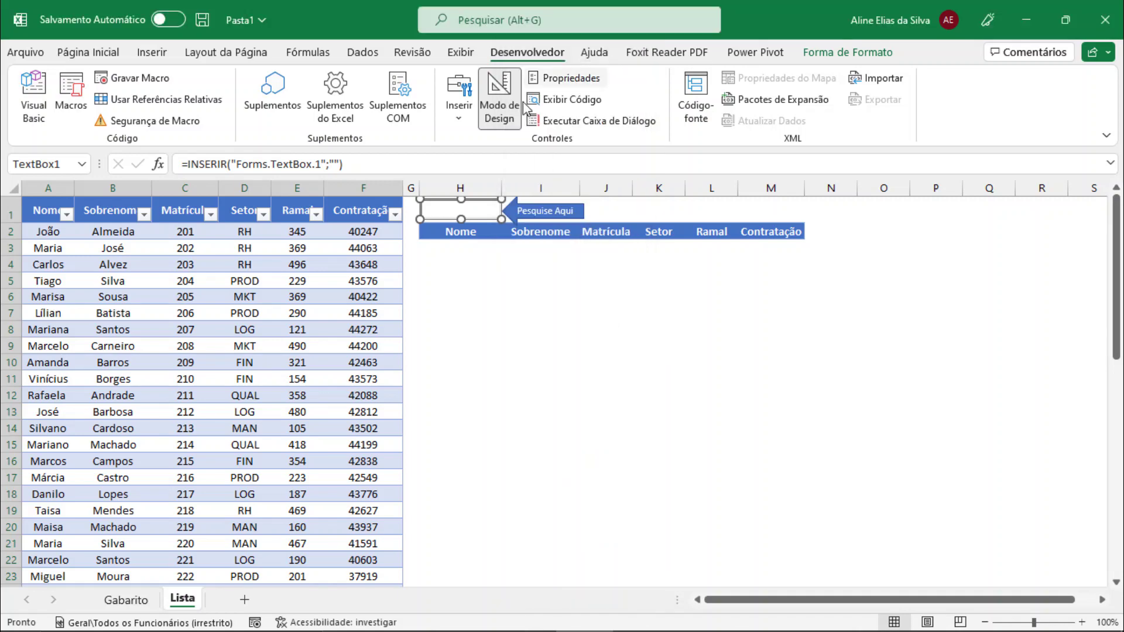
Turn off Design Mode and enter a sample employee first name from the list in the search box.
left_click(498, 98)
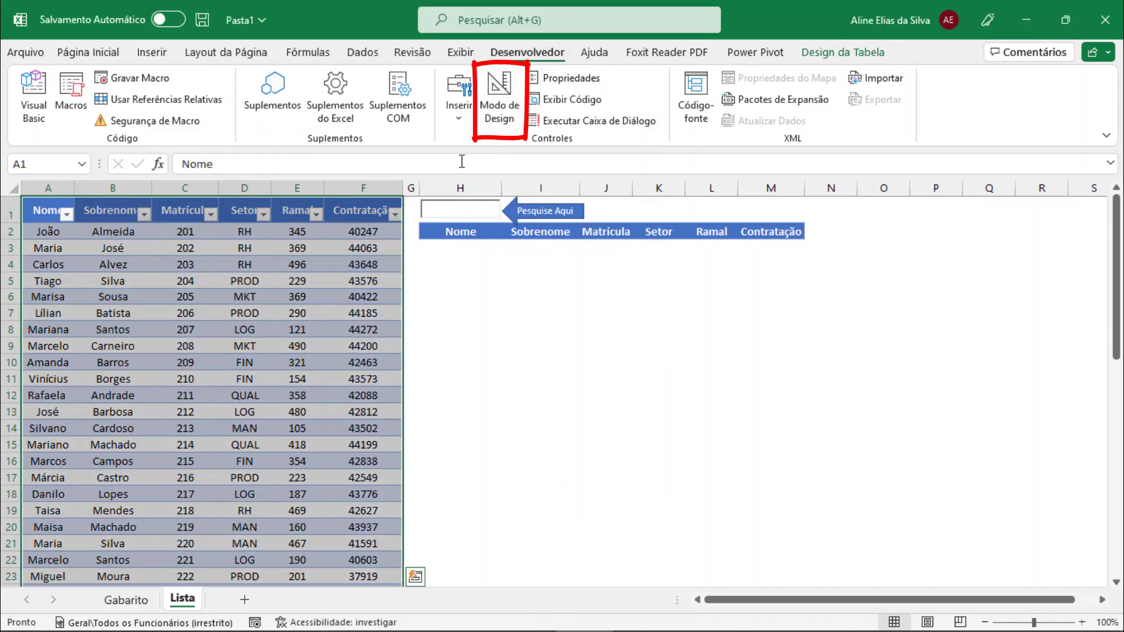
left_click(449, 208)
type("Maria")
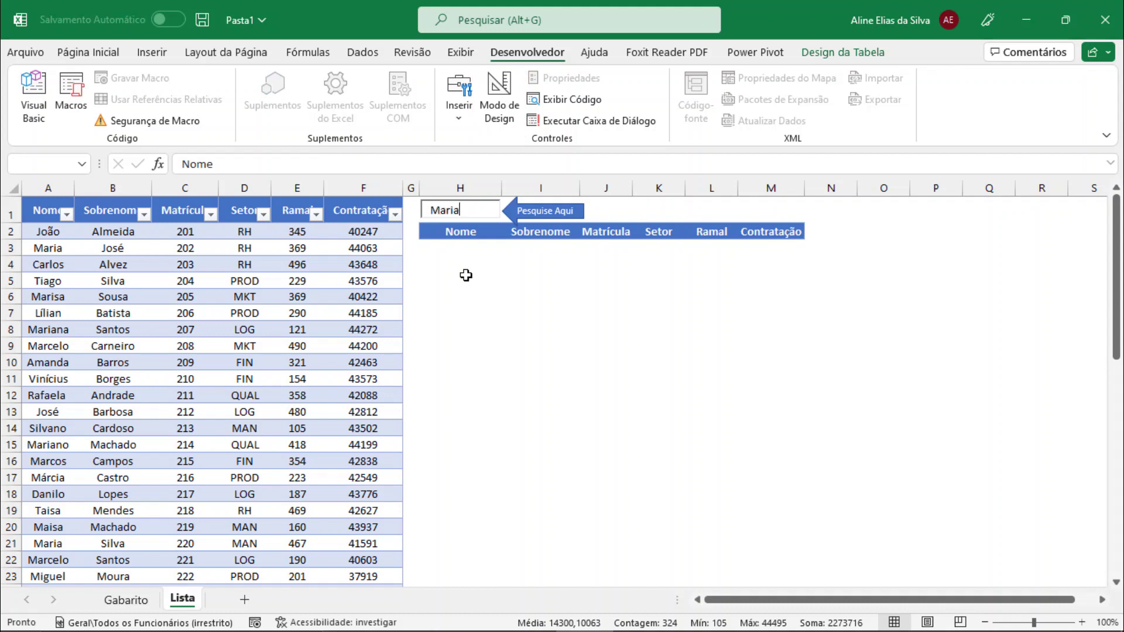
In cell H3, build the formula =FILTRO(lista;lista[Nome]=H1) with the function arguments dialog.
left_click(469, 250)
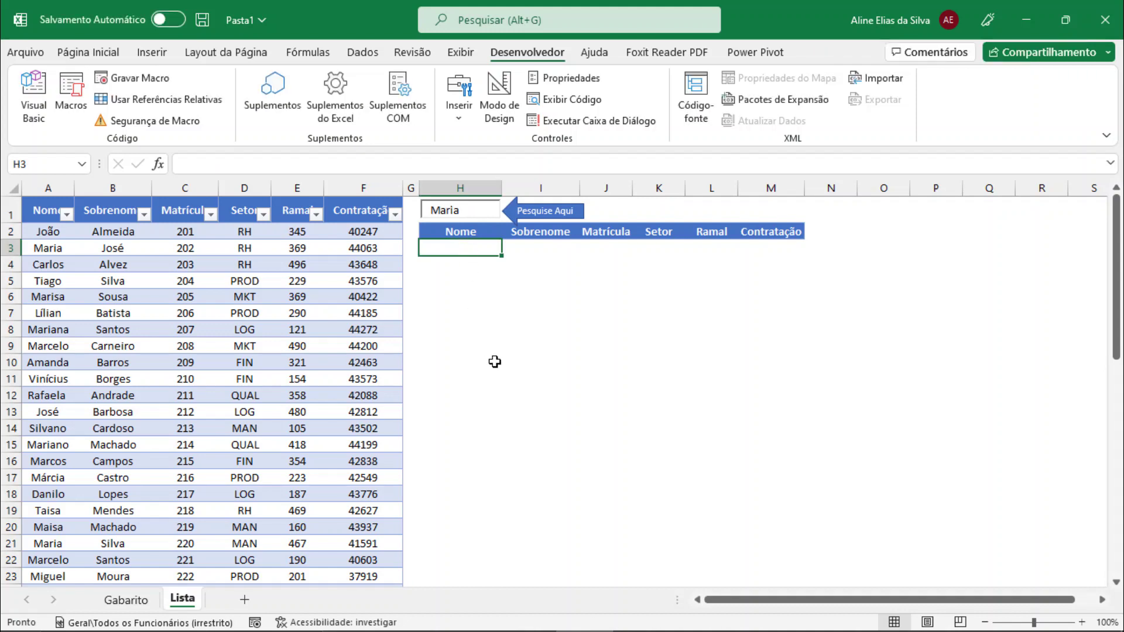
type("=FILT")
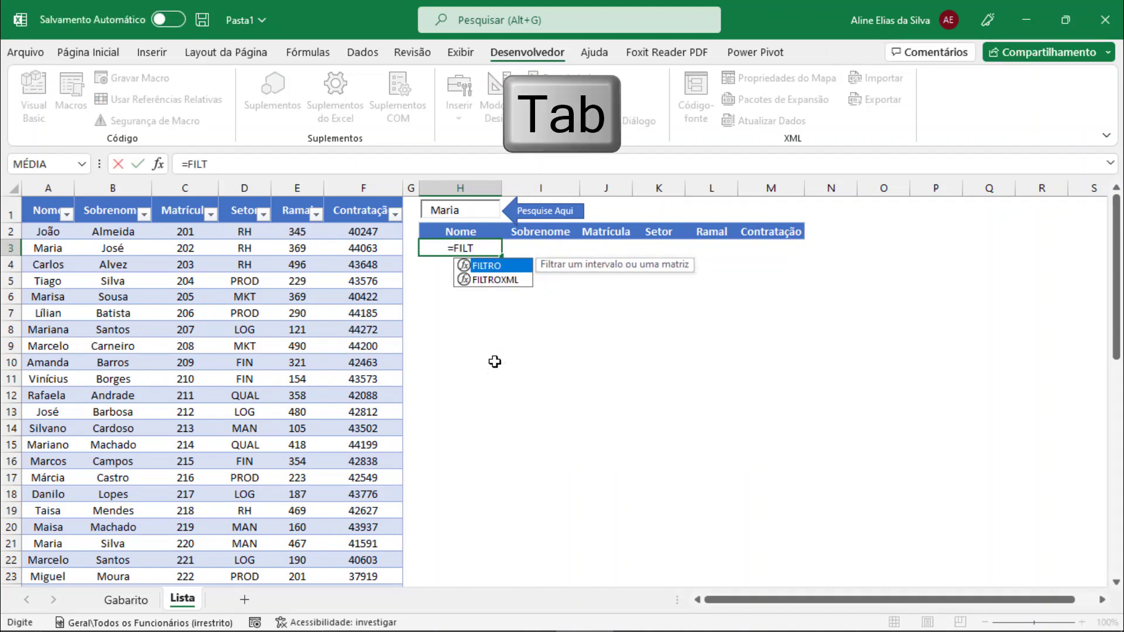
key("Tab")
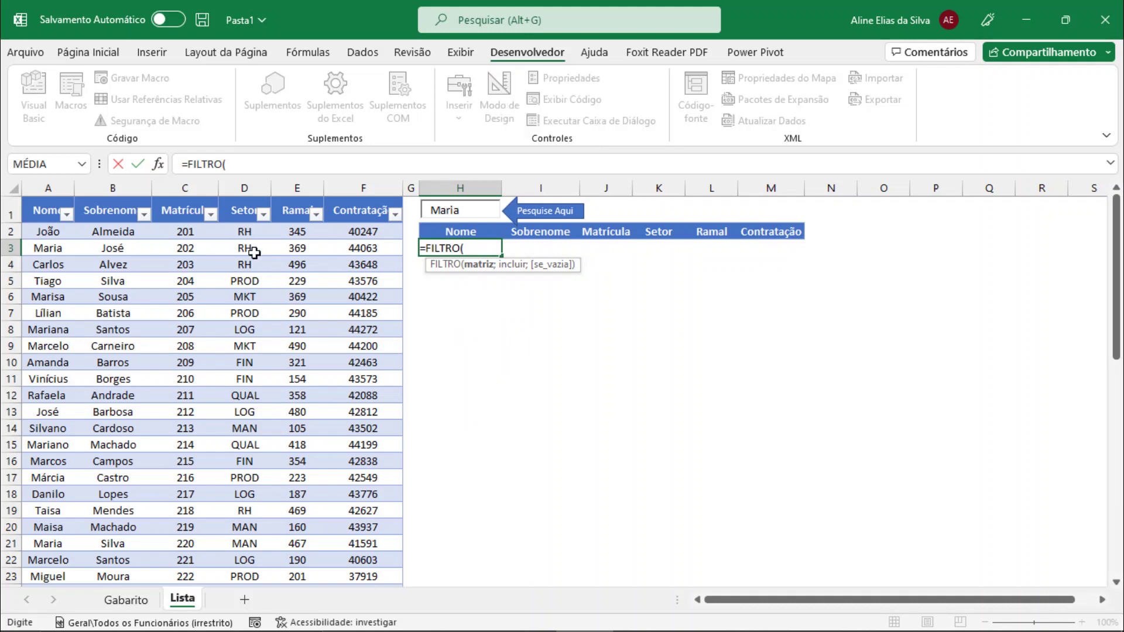
left_click(159, 165)
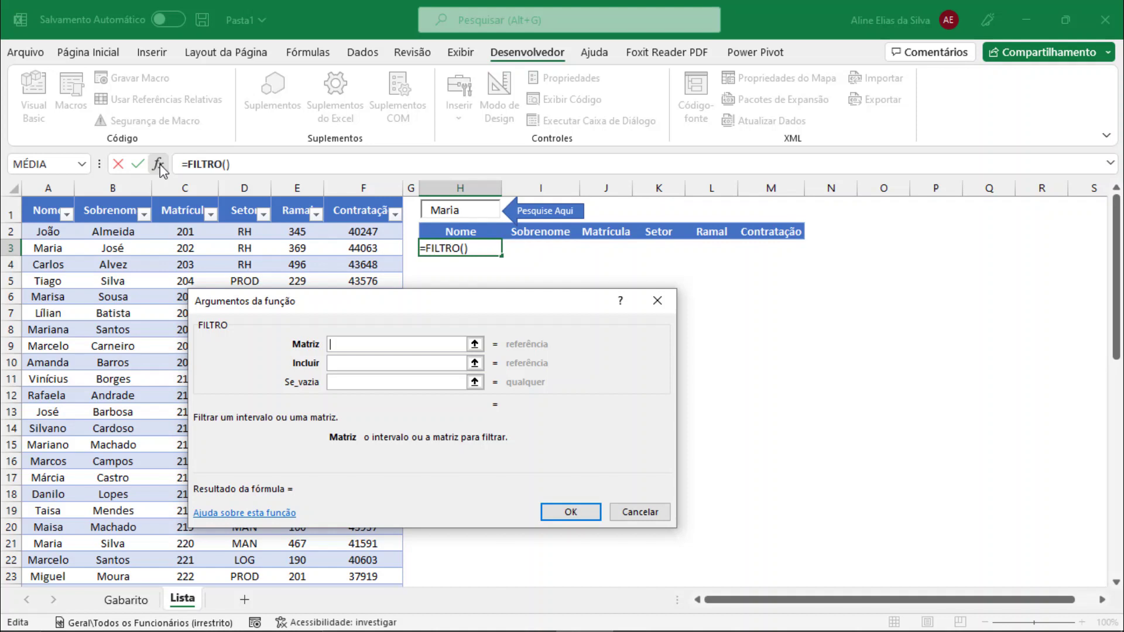
type("lista")
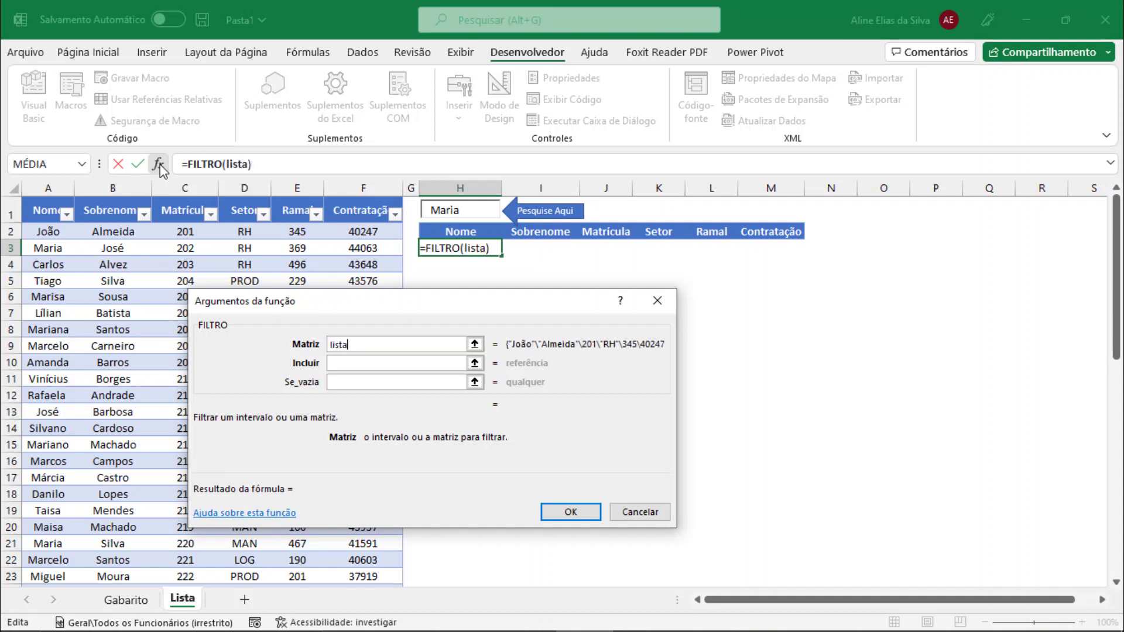
left_click(329, 363)
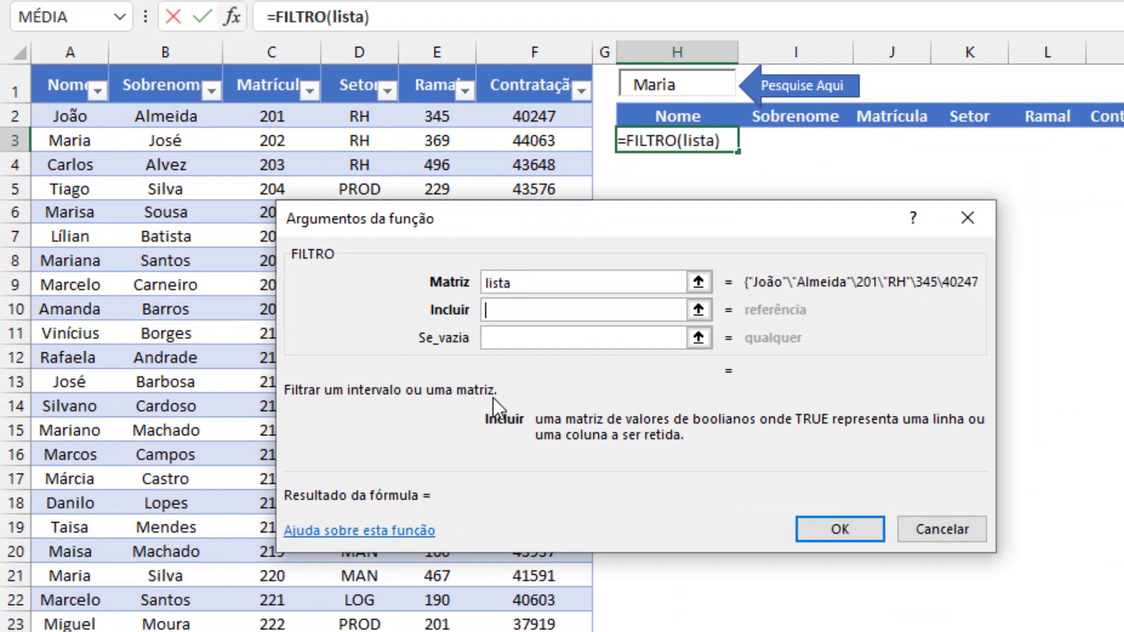
left_click(75, 57)
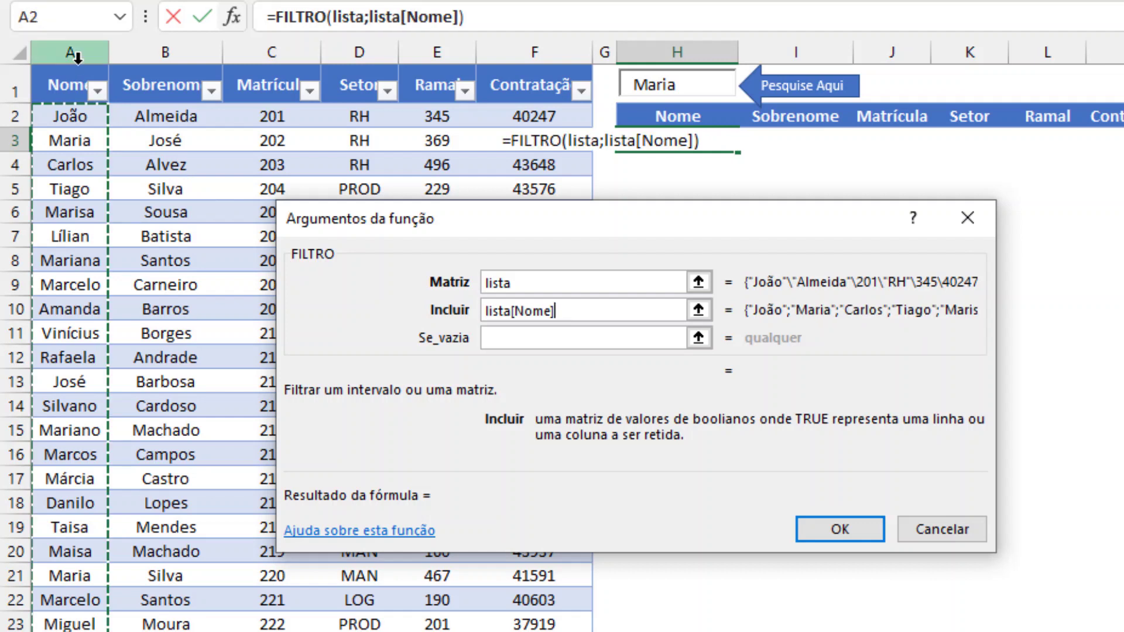
type("=")
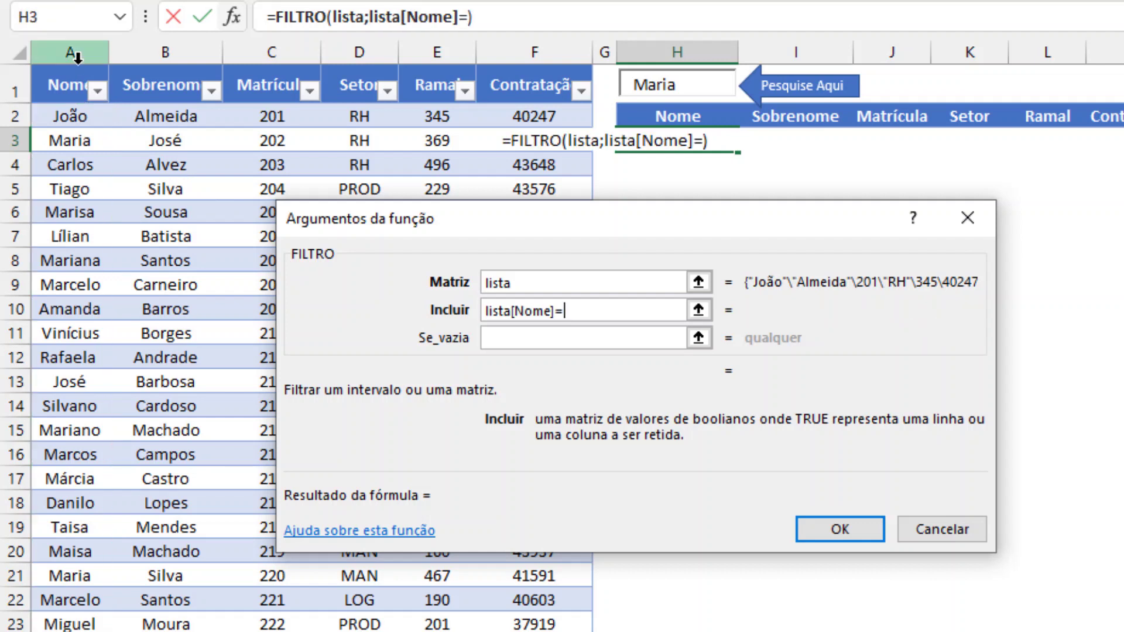
type("H1")
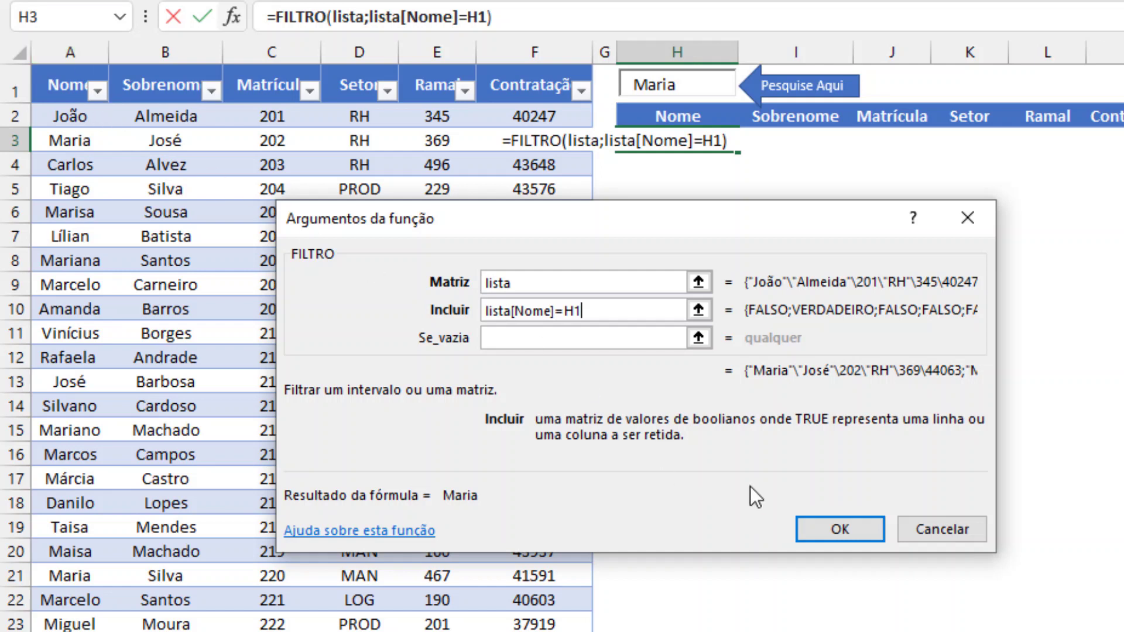
left_click(811, 530)
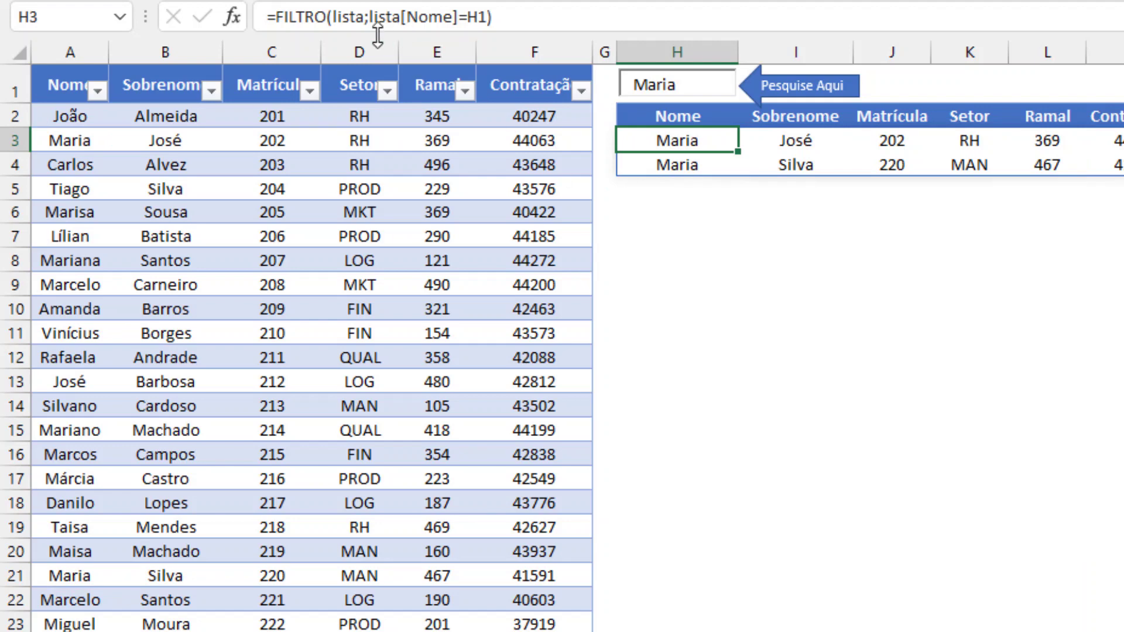
Evaluate the lista[Nome]=H1 argument inside the H3 formula into its array of logical values and commit it.
left_click_drag(368, 16, 487, 17)
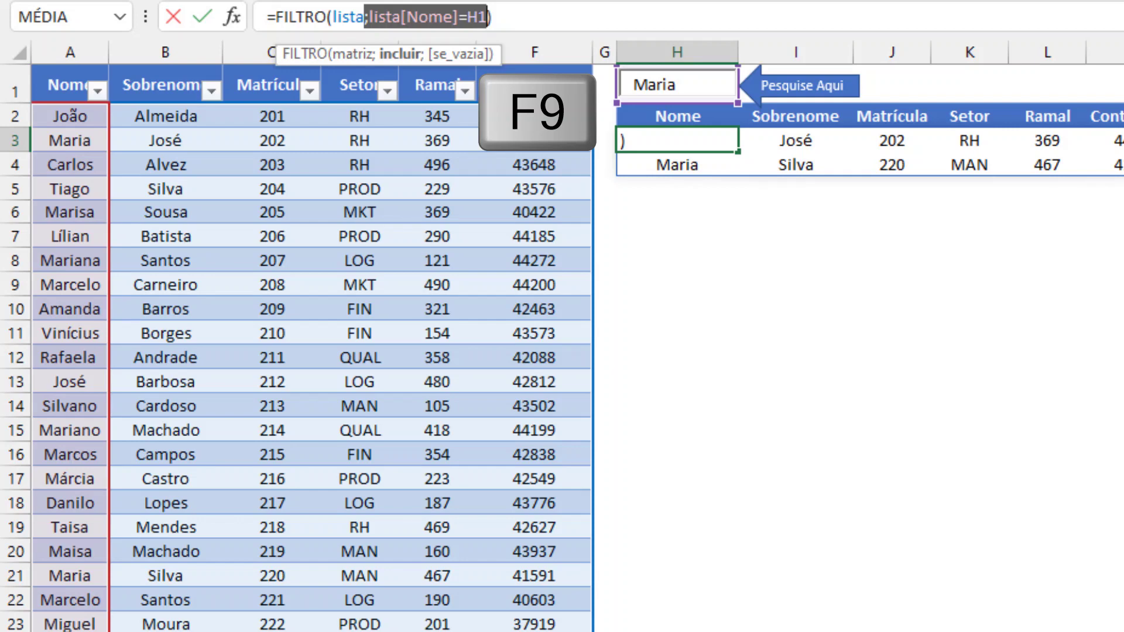
key("F9")
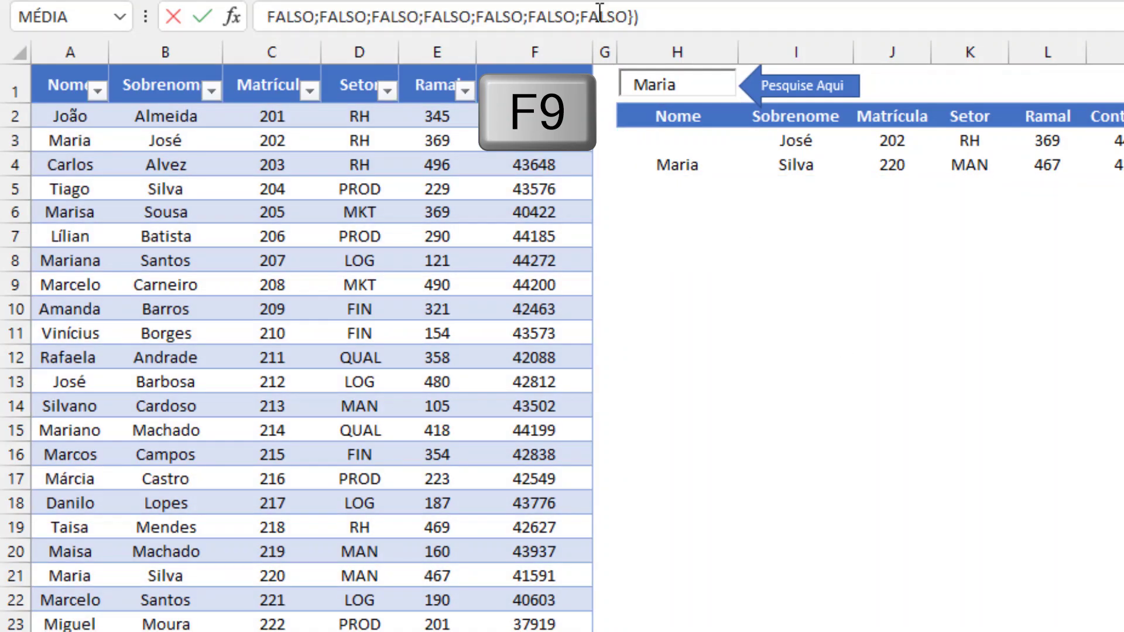
key("Left")
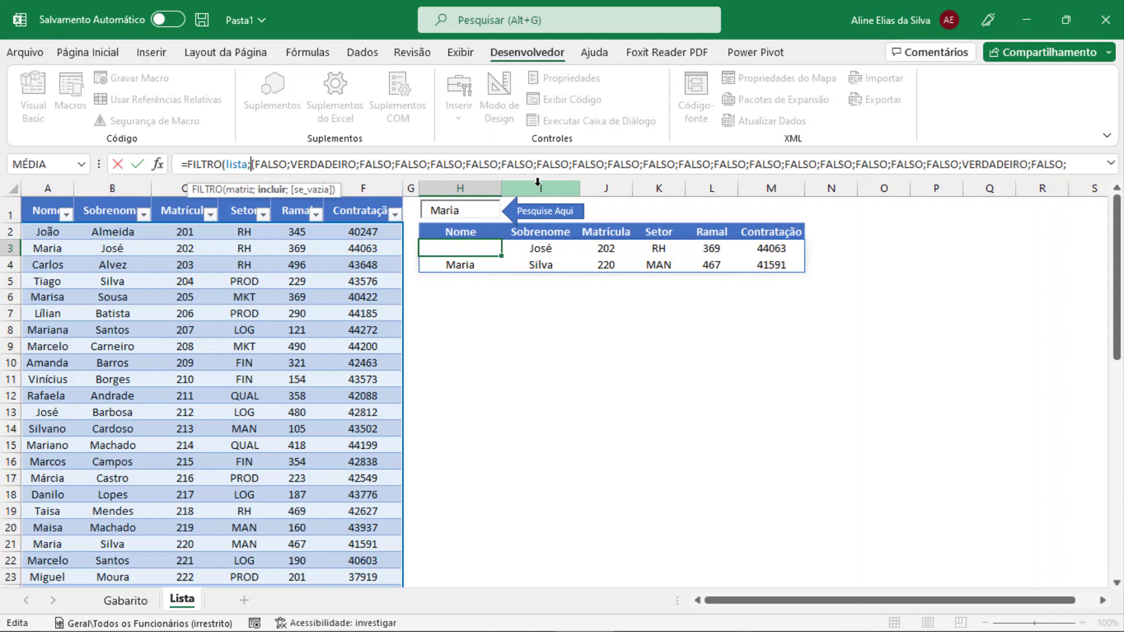
key("Return")
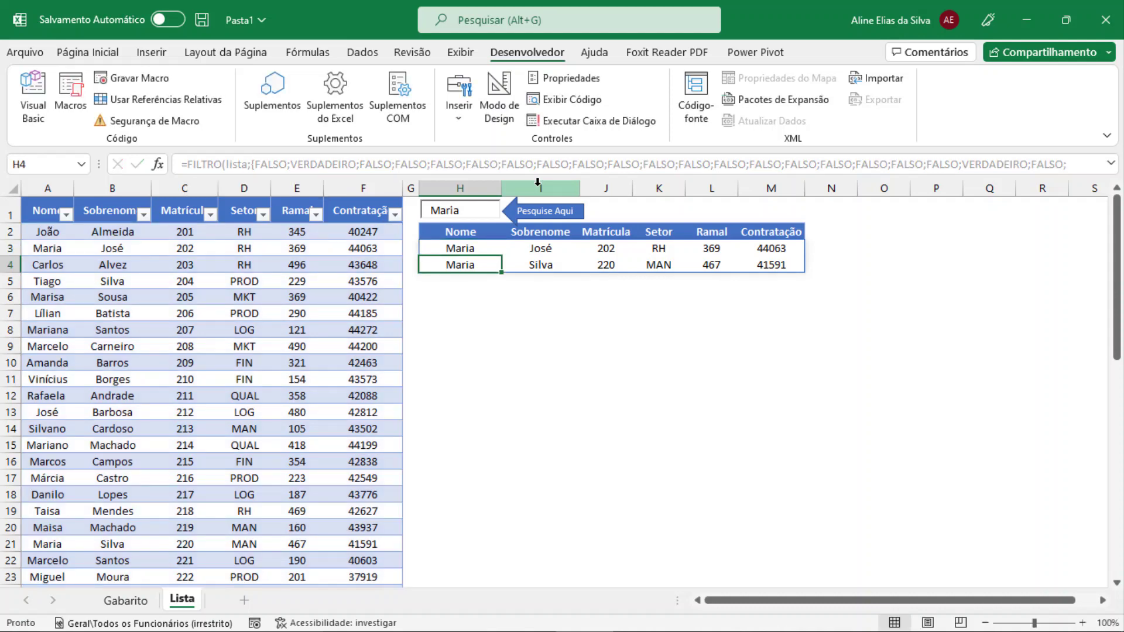
Undo the conversion of the H3 argument, restoring =FILTRO(lista;lista[Nome]=H1).
left_click(454, 247)
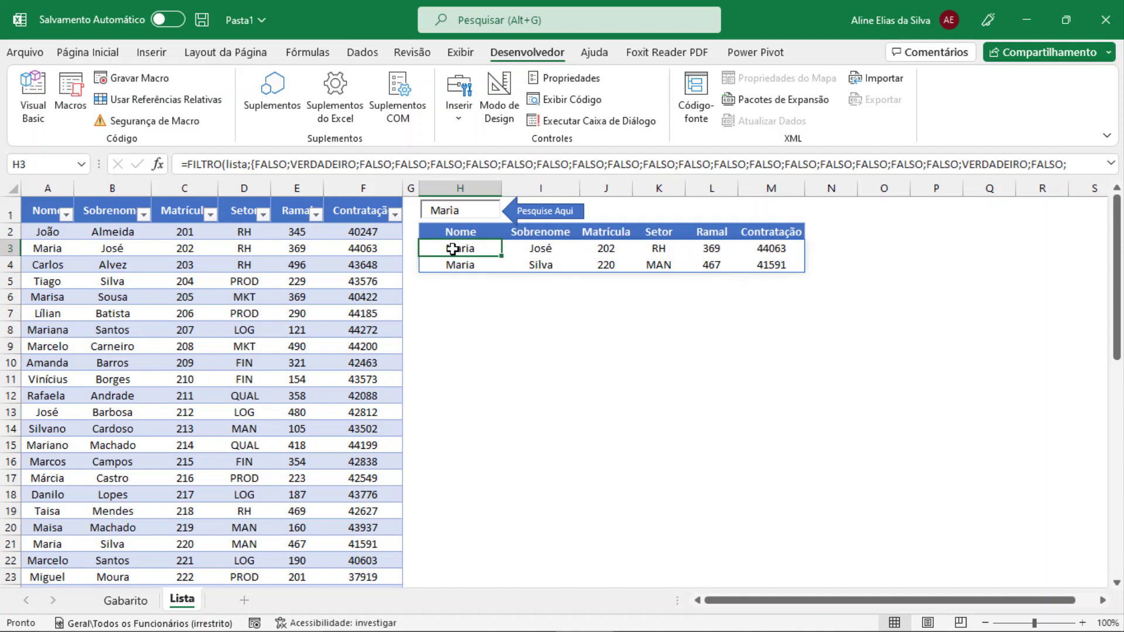
key("ctrl+z")
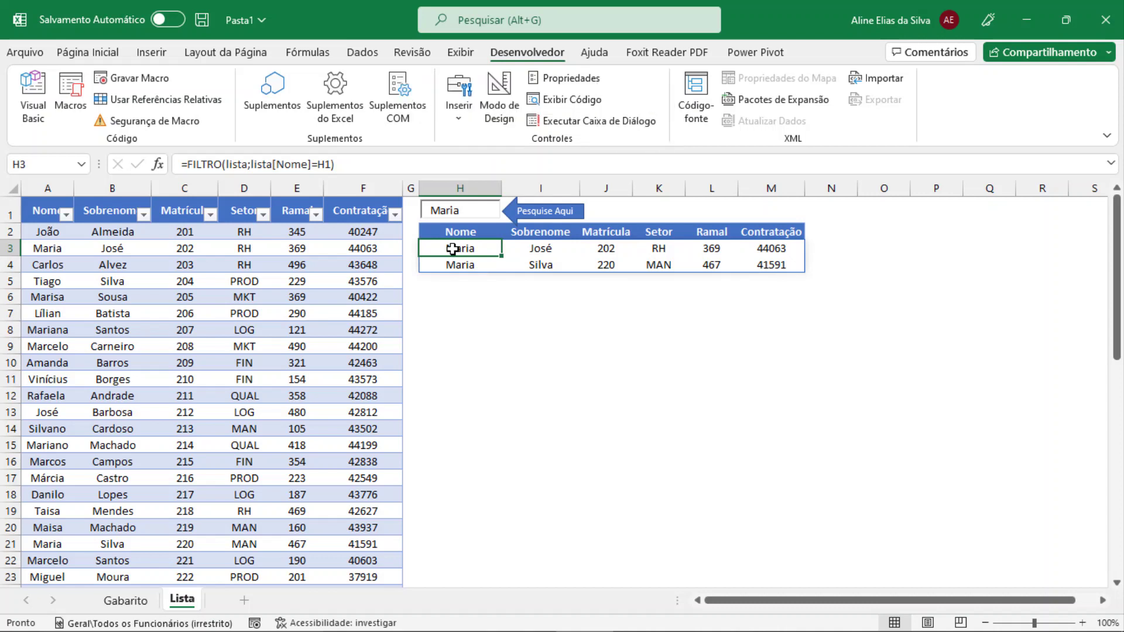
key("Escape")
Add a test row below the lista table by entering the searched first name in A55, and return to the sheet's first row.
left_click(55, 232)
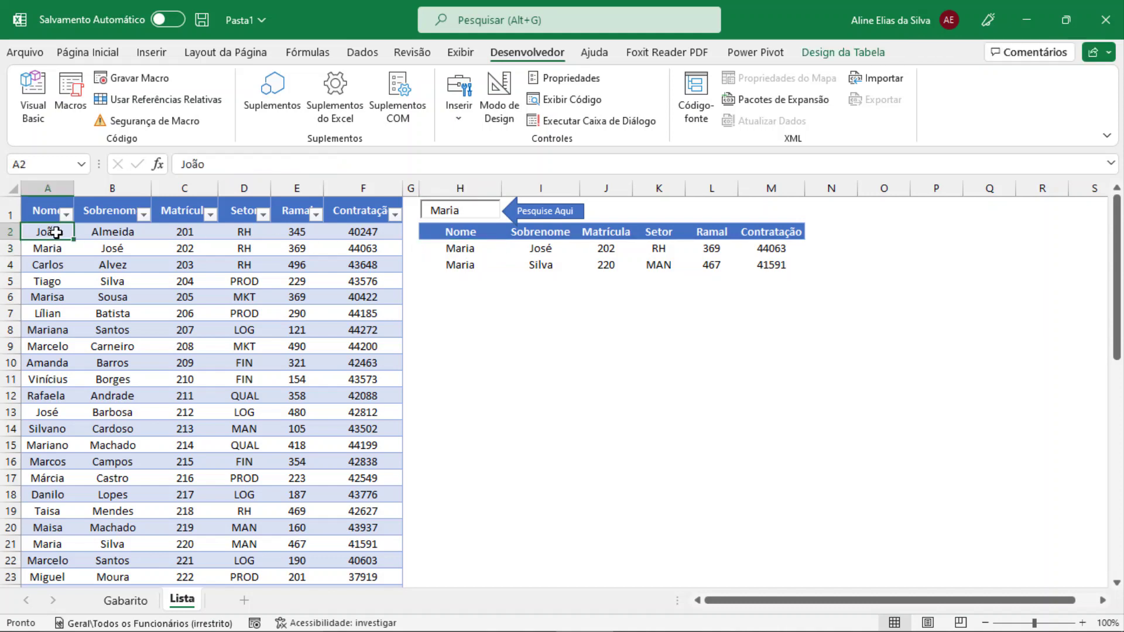
key("ctrl+Down")
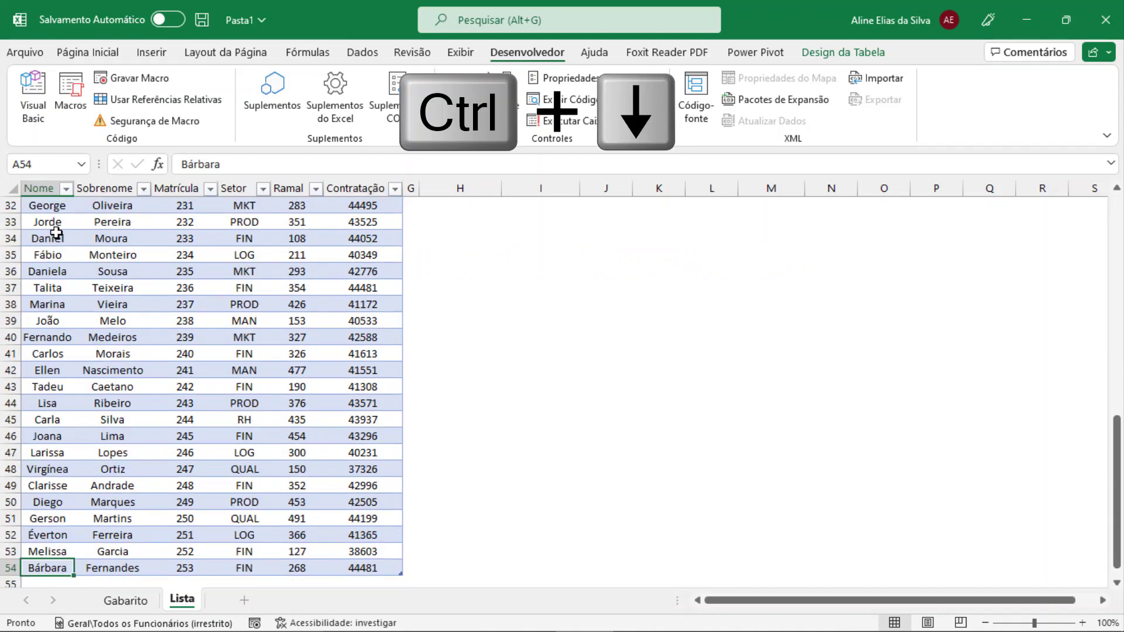
key("Down")
type("M")
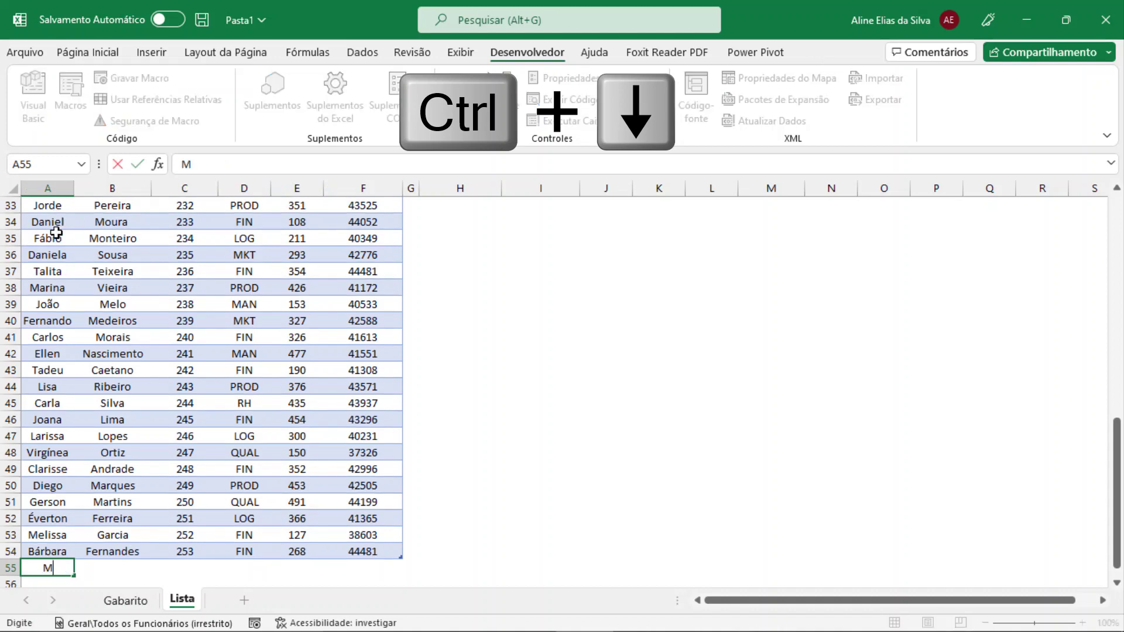
type("aria")
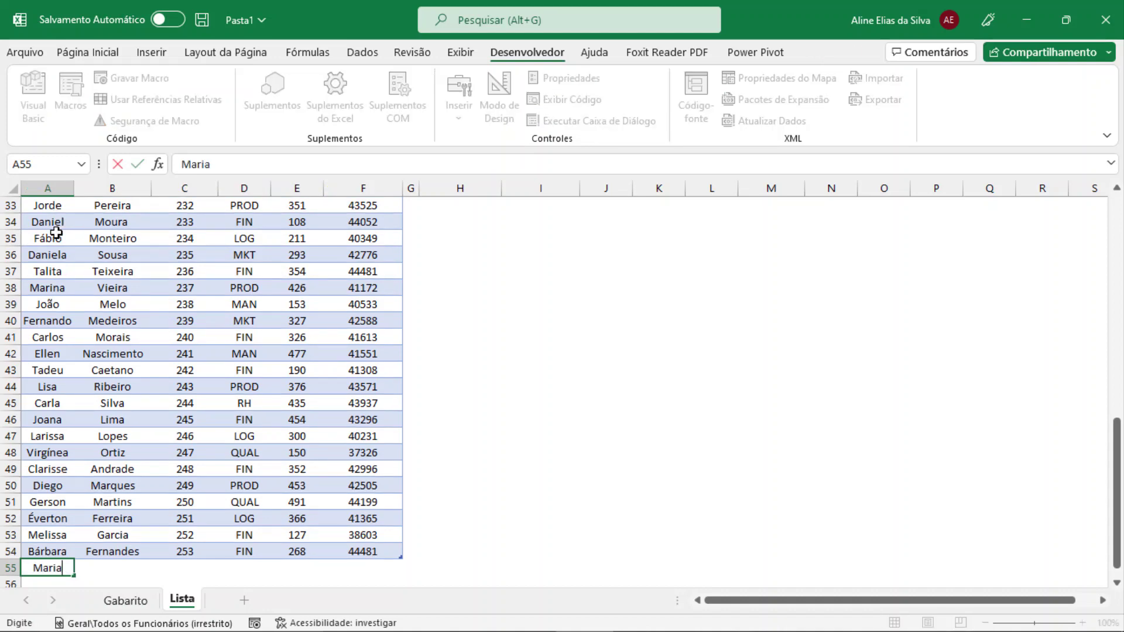
key("Return")
key("ctrl+Up")
key("ctrl+Up")
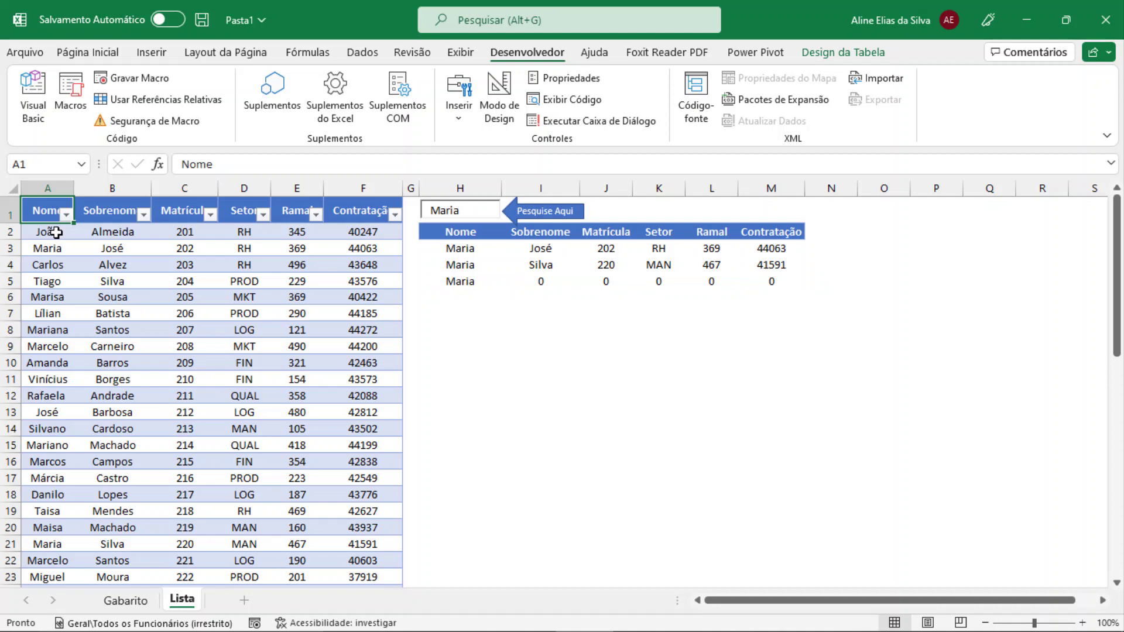
Undo the test entry in A55 and the table's extension to that row.
key("ctrl+z")
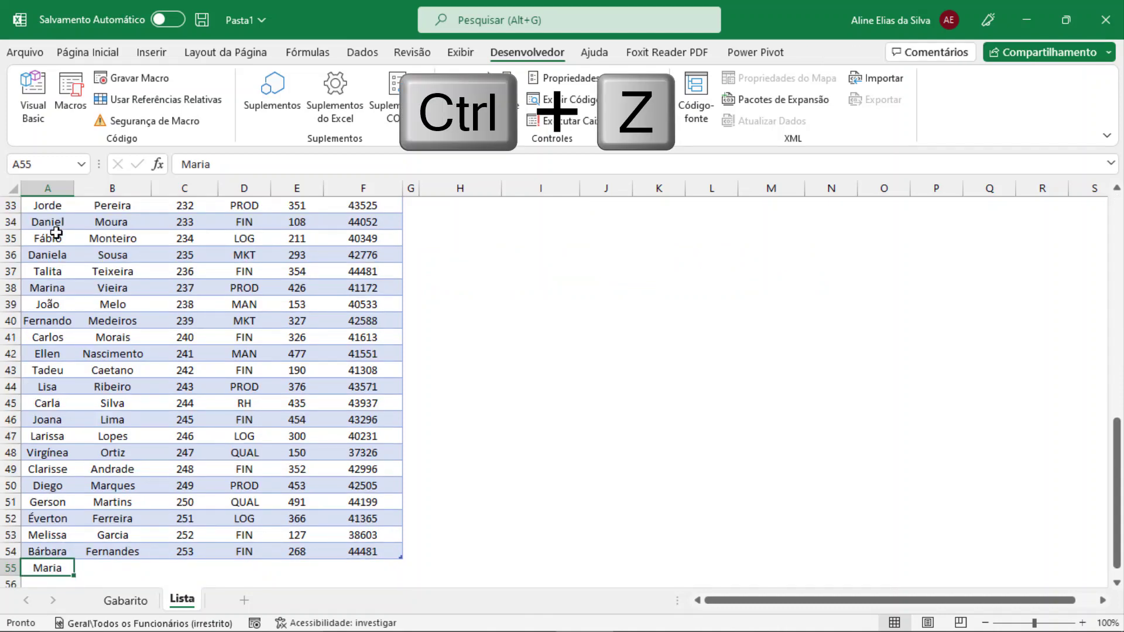
key("ctrl+z")
key("ctrl+z")
key("ctrl+z")
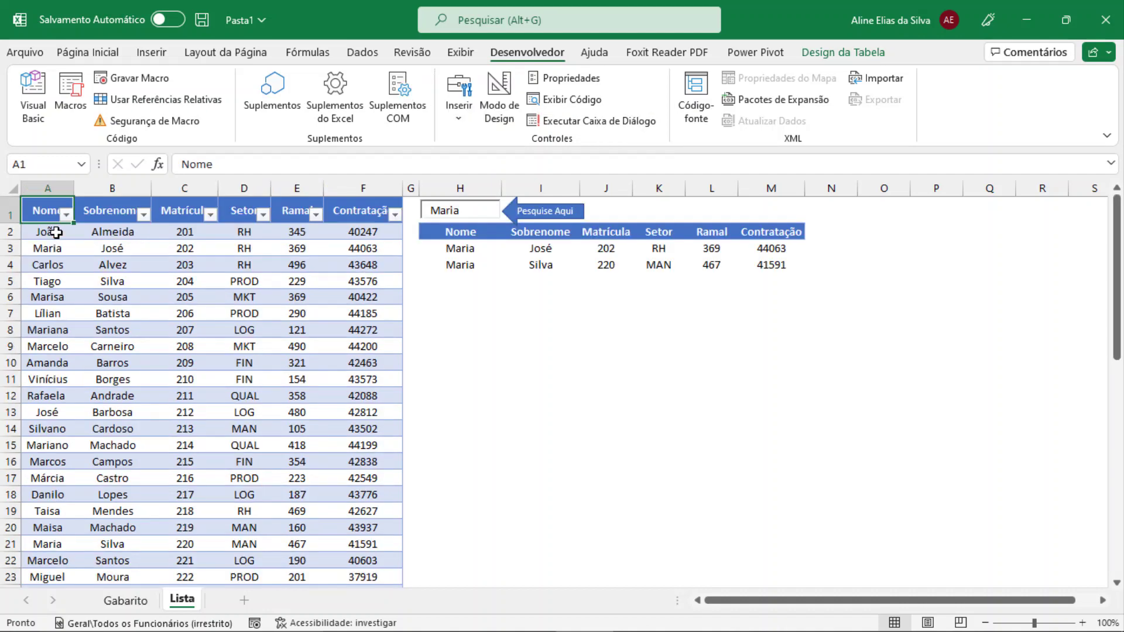
Replace the search box text with a first name that is missing from the employee list.
left_click(462, 212)
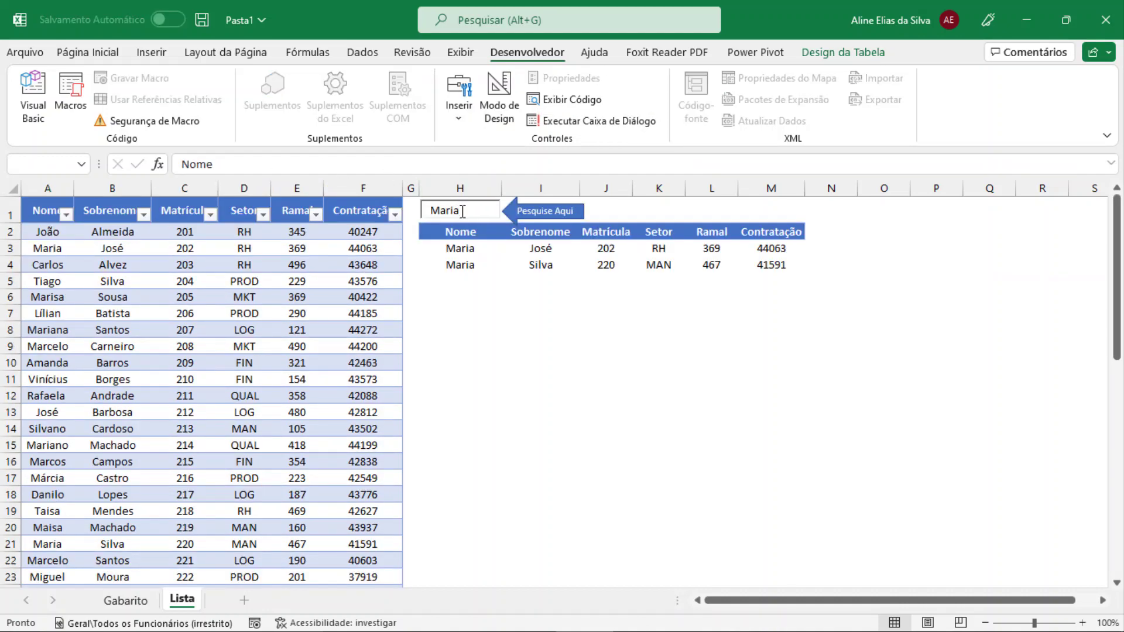
key("BackSpace")
key("BackSpace")
key("BackSpace")
key("BackSpace")
key("BackSpace")
type("W")
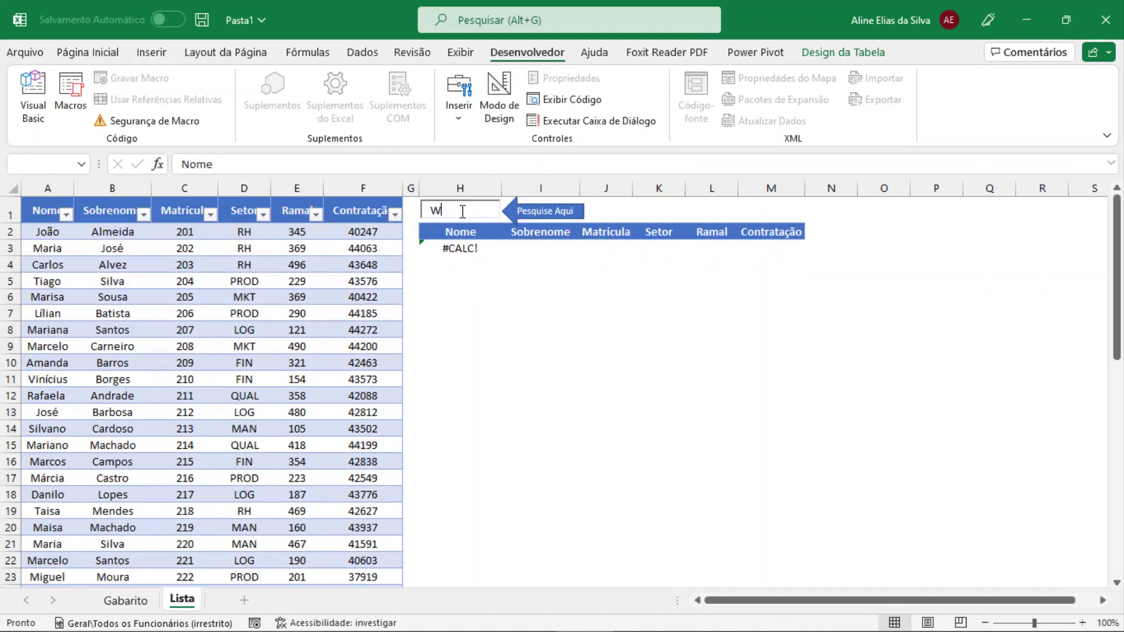
type("alace")
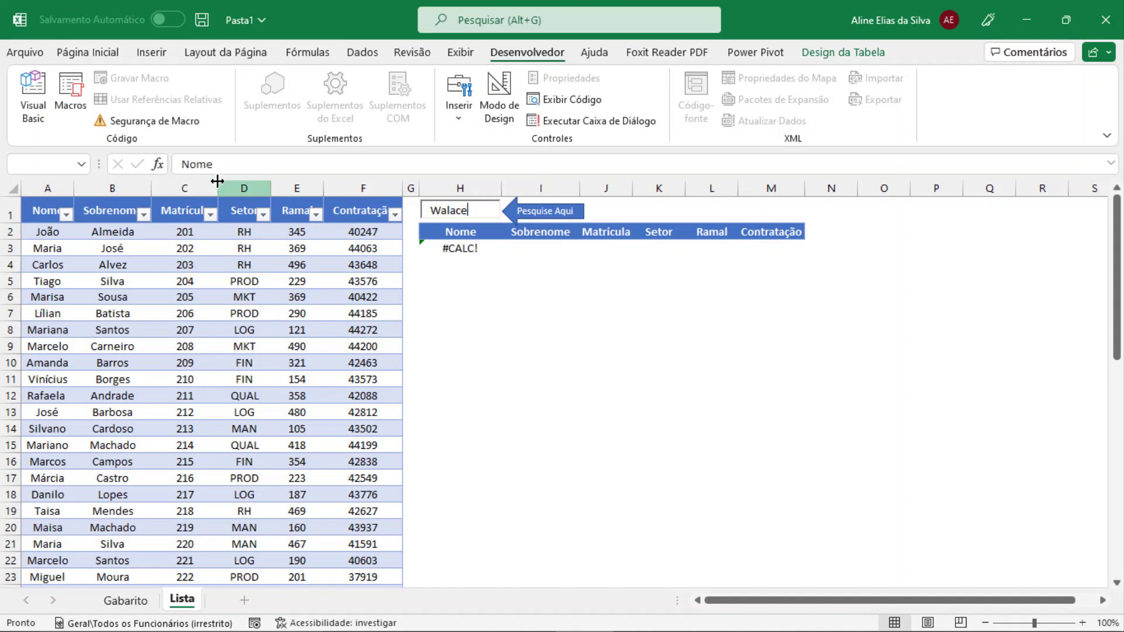
Set the Se_vazia argument of the FILTRO formula in H3 to "Não encontrado".
left_click(157, 164)
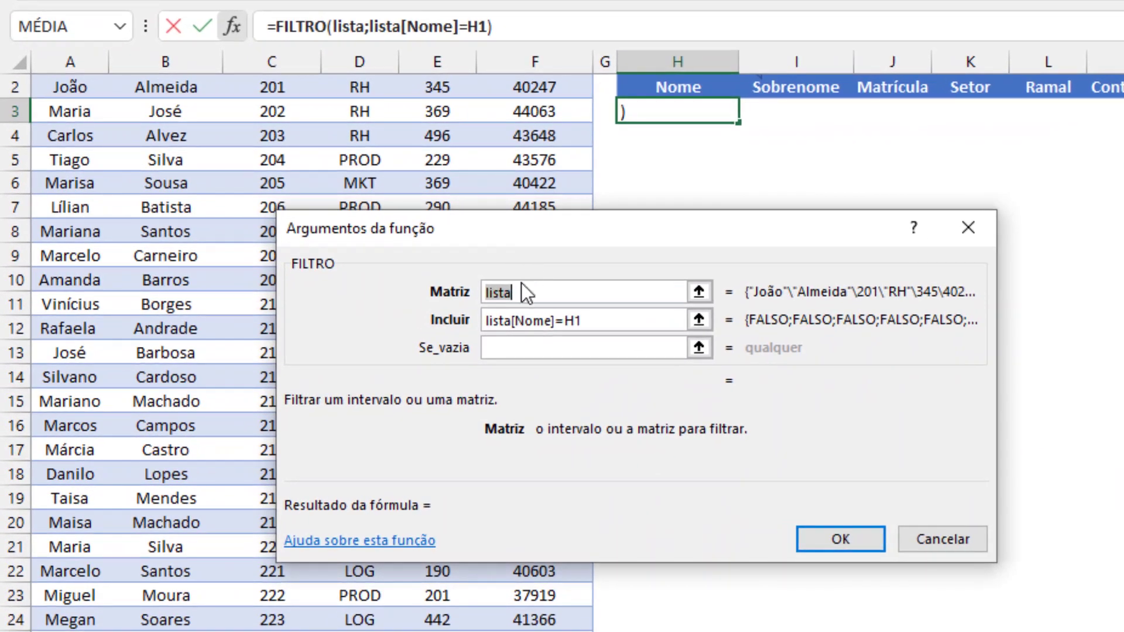
left_click(466, 354)
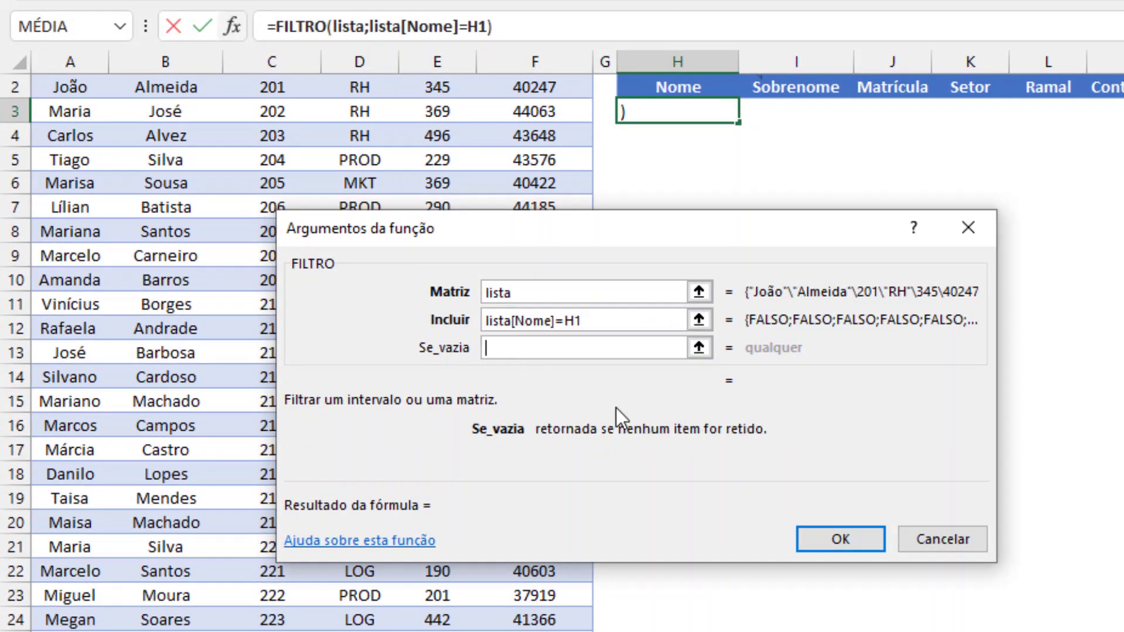
type("Não e")
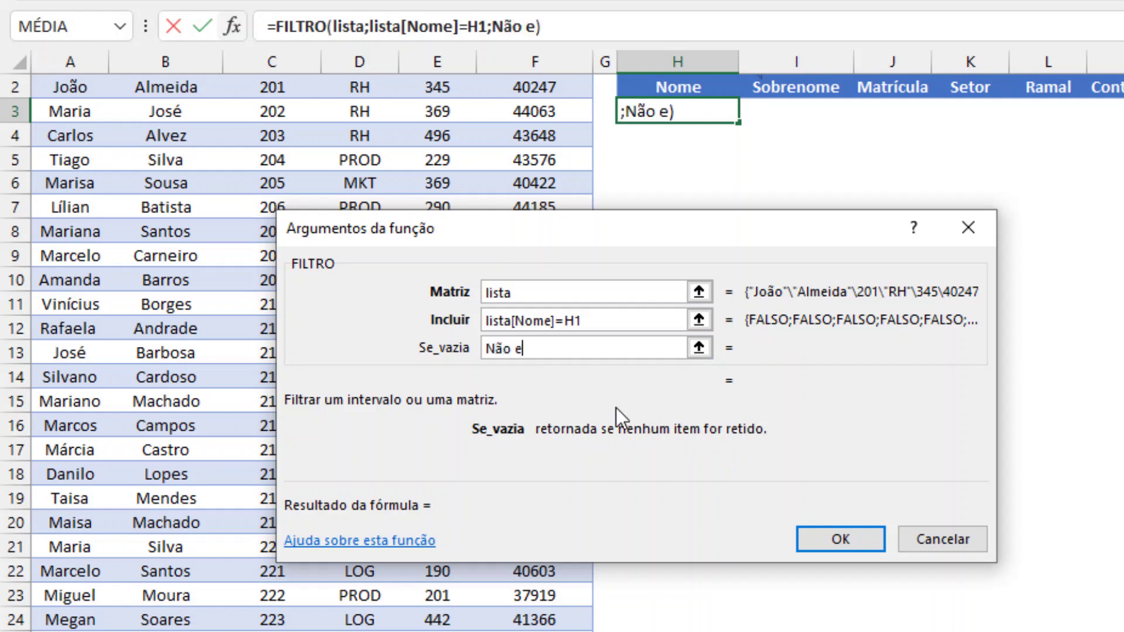
type("ncontrado")
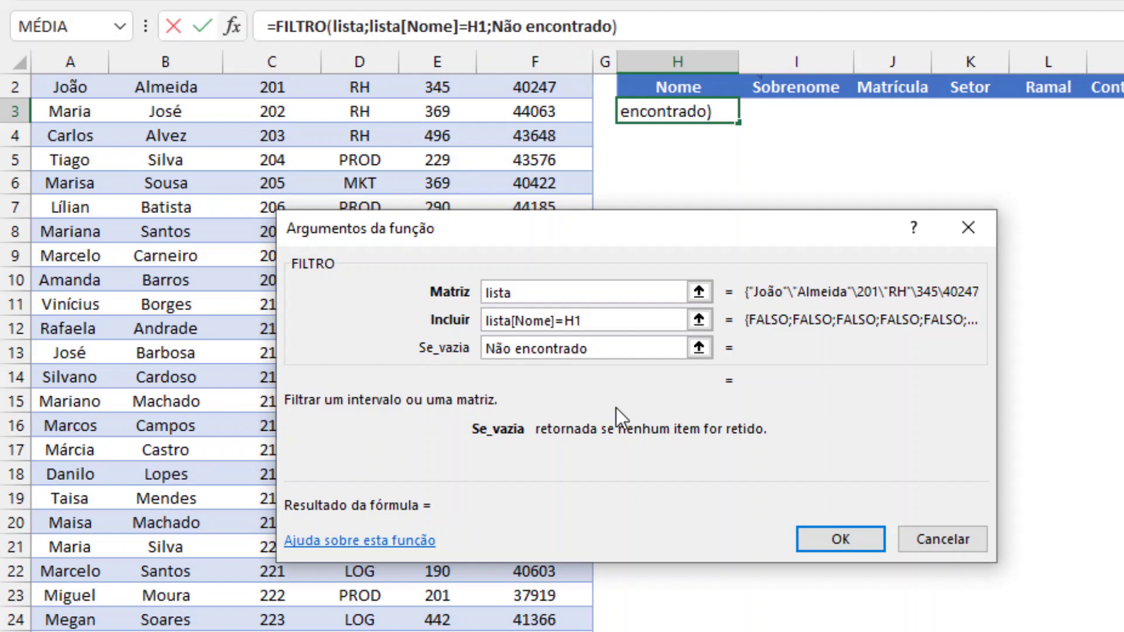
left_click(843, 537)
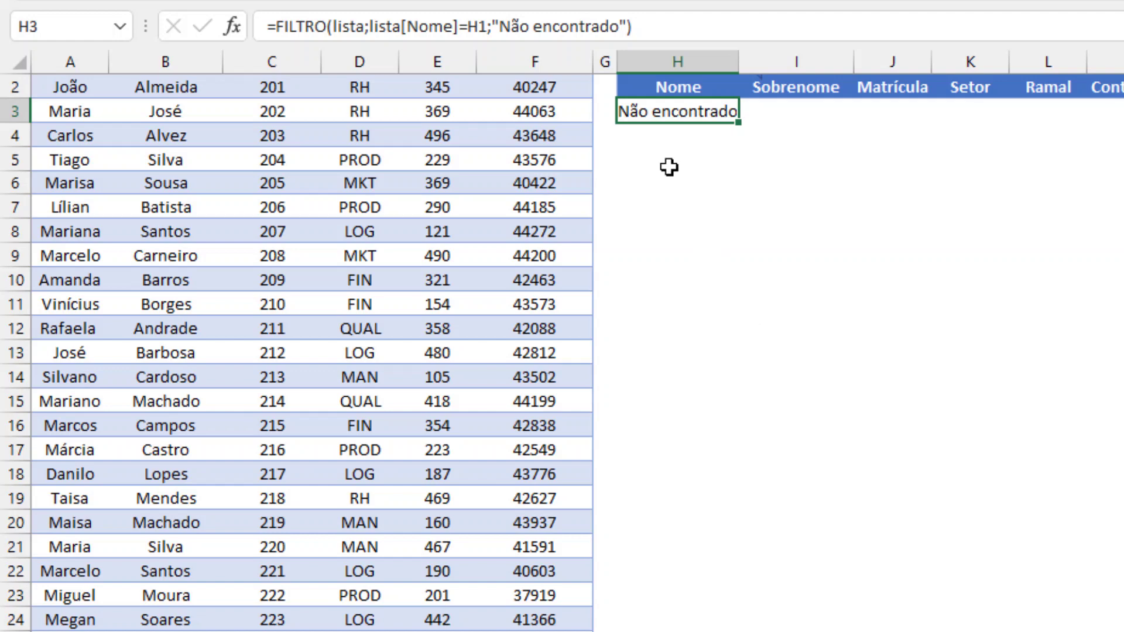
Replace the missing name in the search box with a first name that exists in the employee list.
scroll(669, 167, "up", 1)
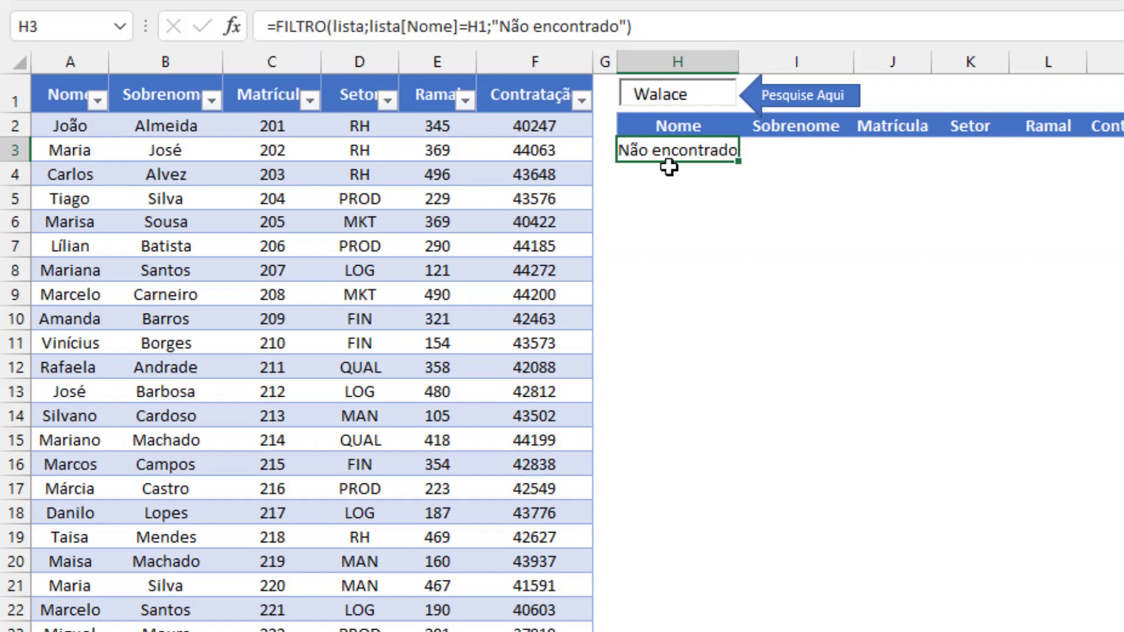
left_click(710, 97)
key("BackSpace")
key("BackSpace")
key("BackSpace")
key("BackSpace")
key("BackSpace")
key("BackSpace")
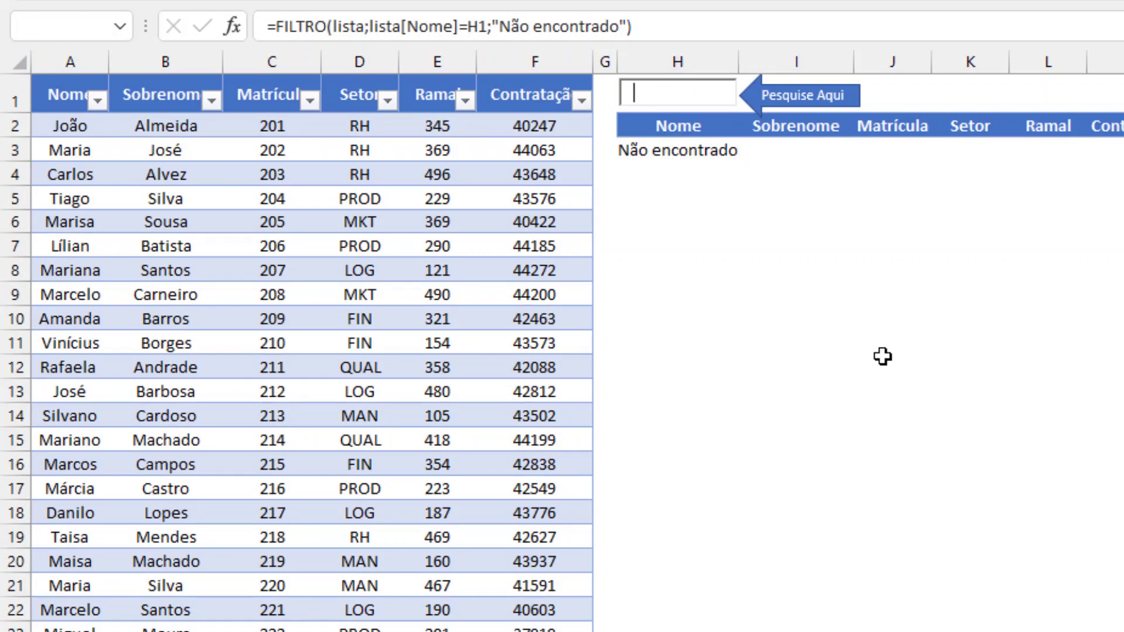
type("Marcelo")
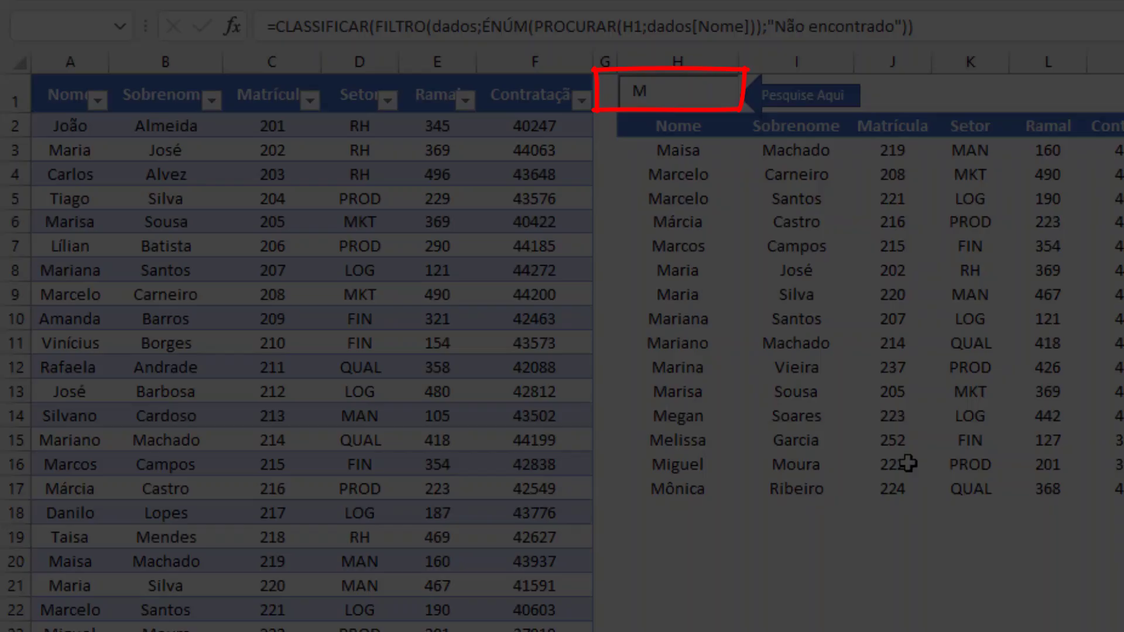
Try the partial-name search of the finished version by entering an employee name's first letters in its search box.
type("ar")
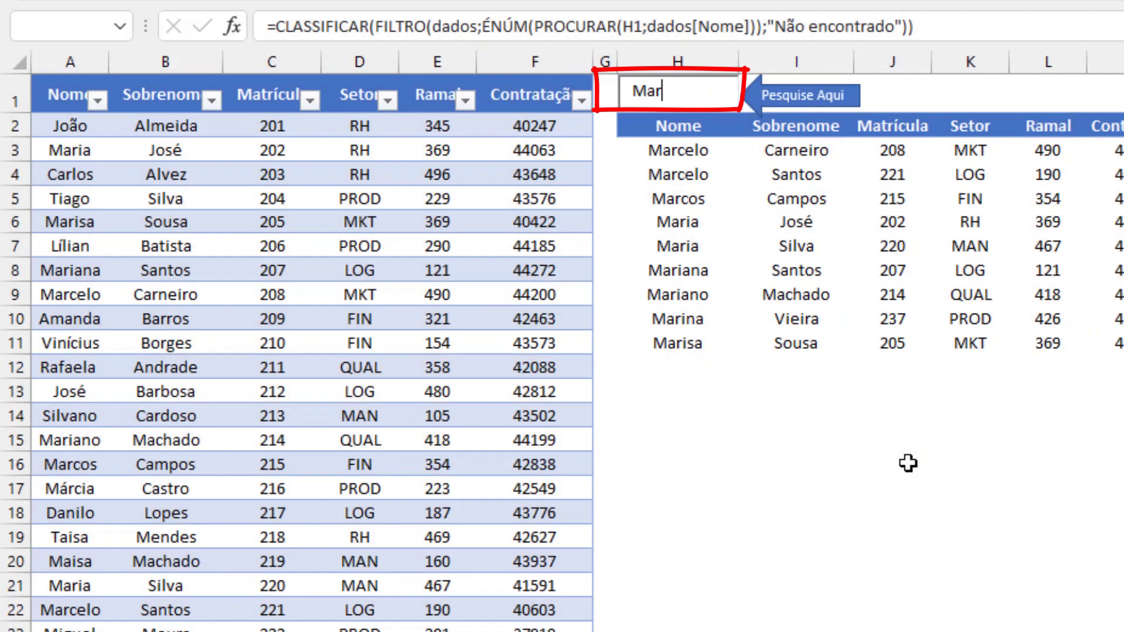
type("ce")
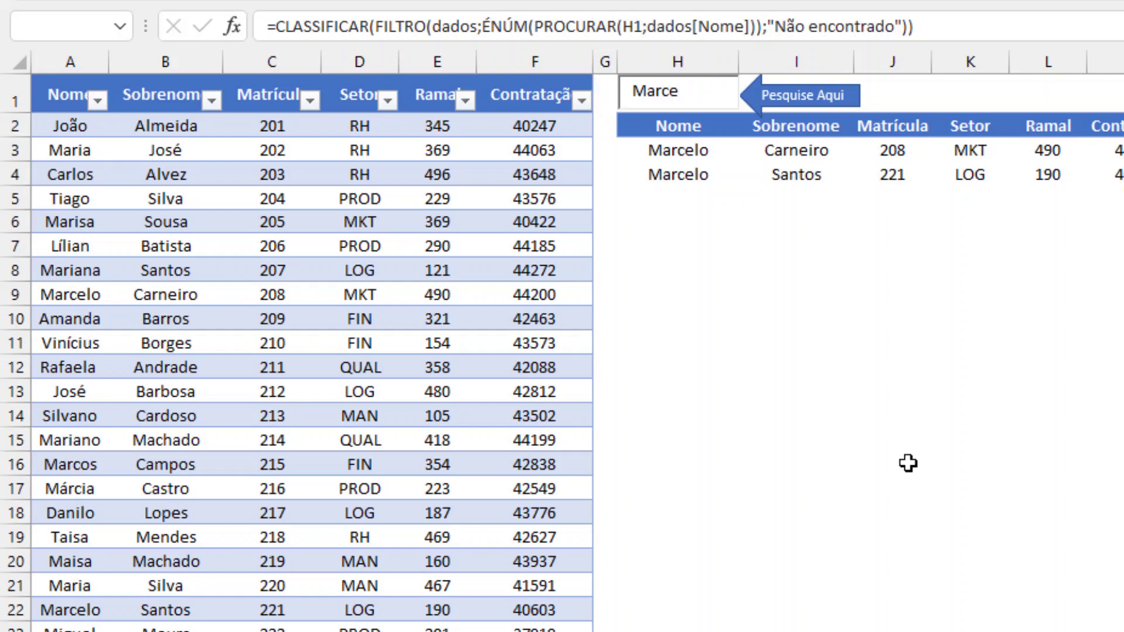
key("BackSpace")
key("BackSpace")
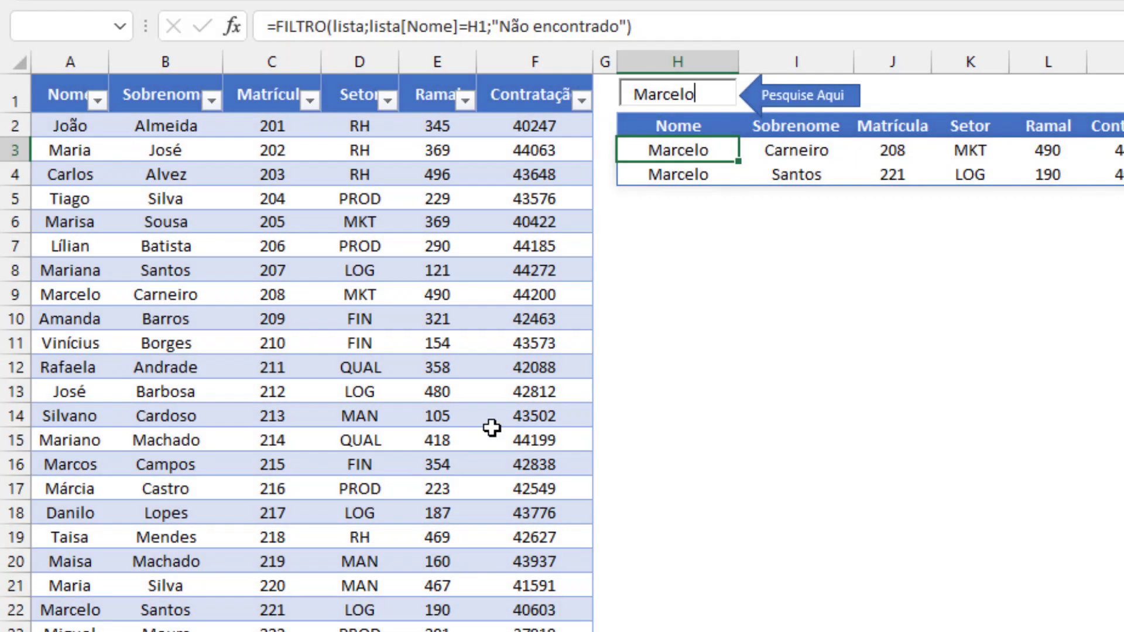
Remove the exact-match condition lista[Nome]=H1 from the FILTRO formula in H3.
left_click(691, 150)
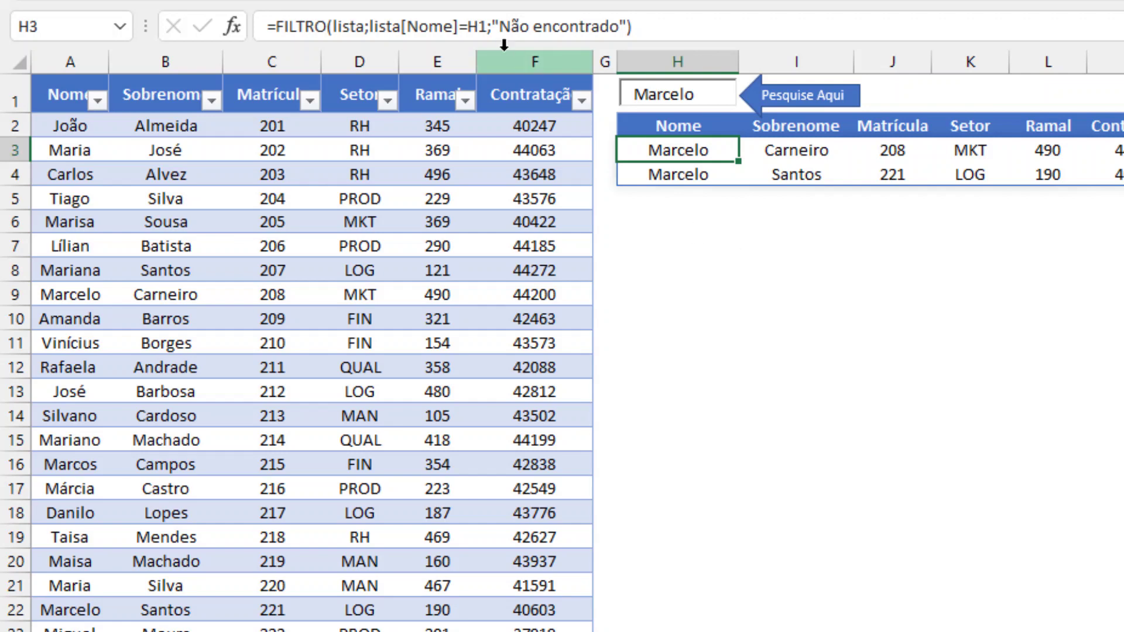
left_click(487, 26)
key("BackSpace")
key("BackSpace")
key("BackSpace")
key("BackSpace")
key("BackSpace")
key("BackSpace")
key("BackSpace")
key("BackSpace")
key("BackSpace")
key("BackSpace")
key("BackSpace")
key("BackSpace")
key("BackSpace")
key("BackSpace")
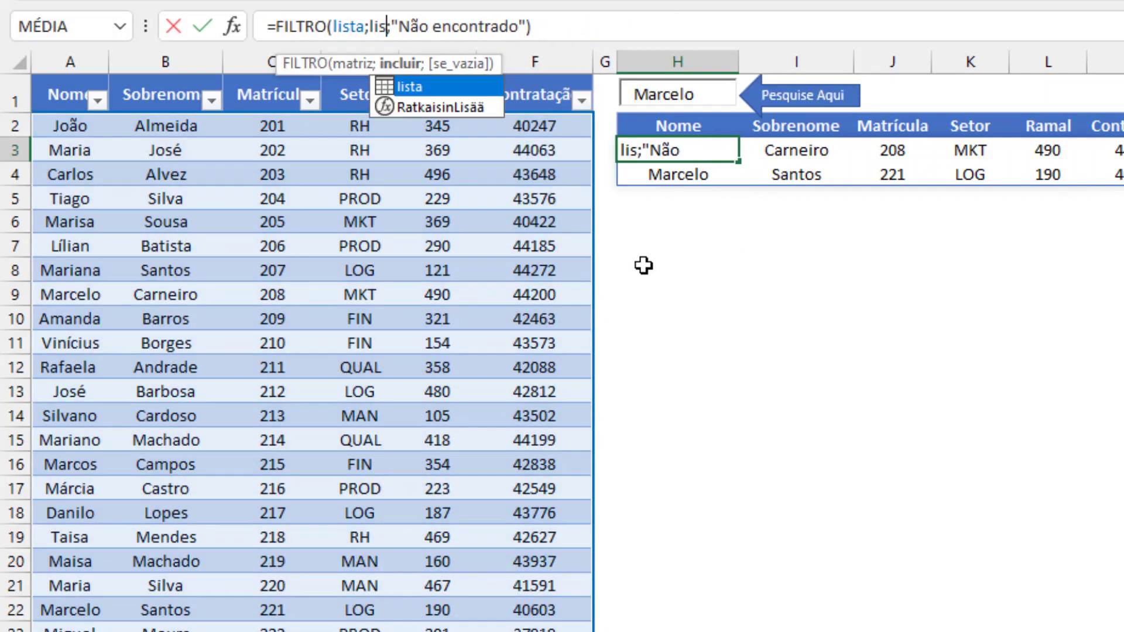
Use ÉNÚM(PROCURAR(H1;lista[Nome])) as the include condition of the FILTRO formula in H3.
type("ÉN")
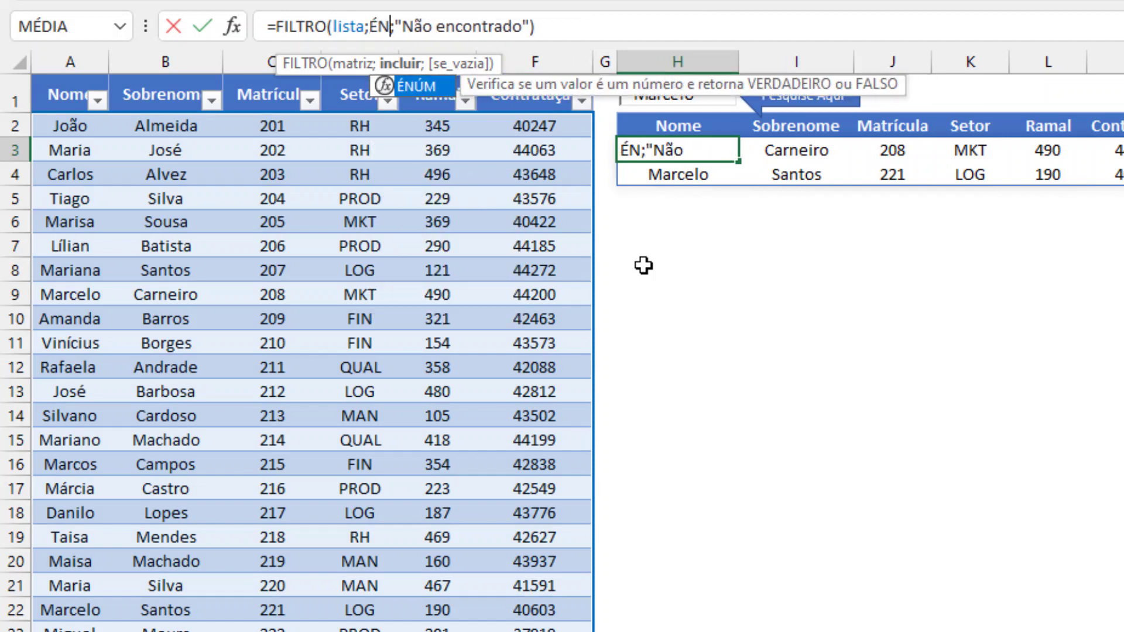
key("Tab")
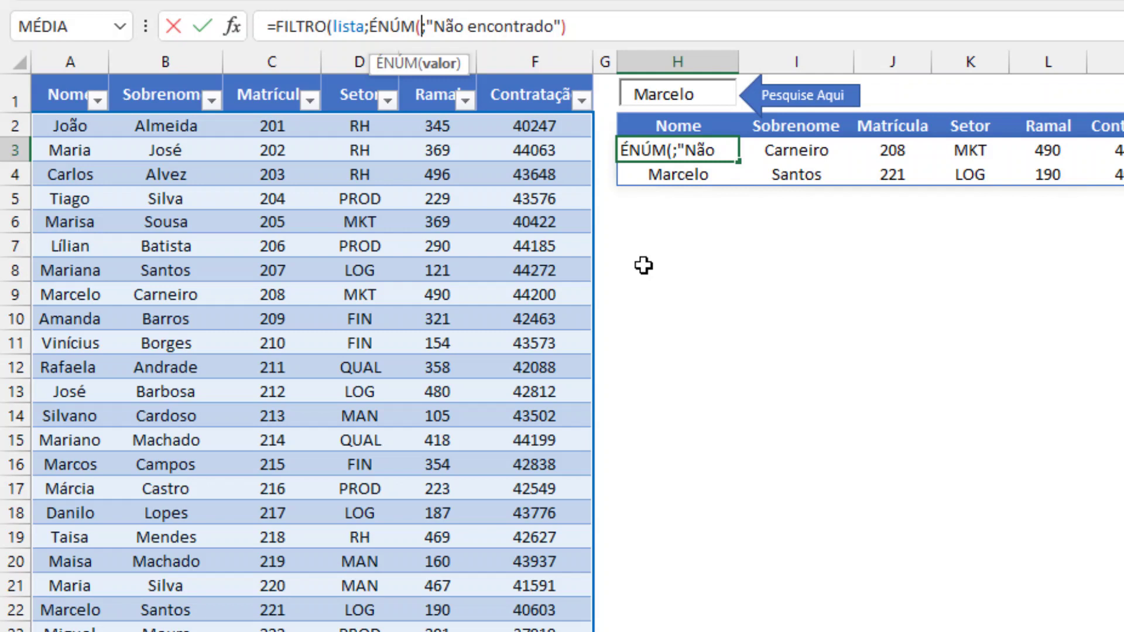
type("PROCU")
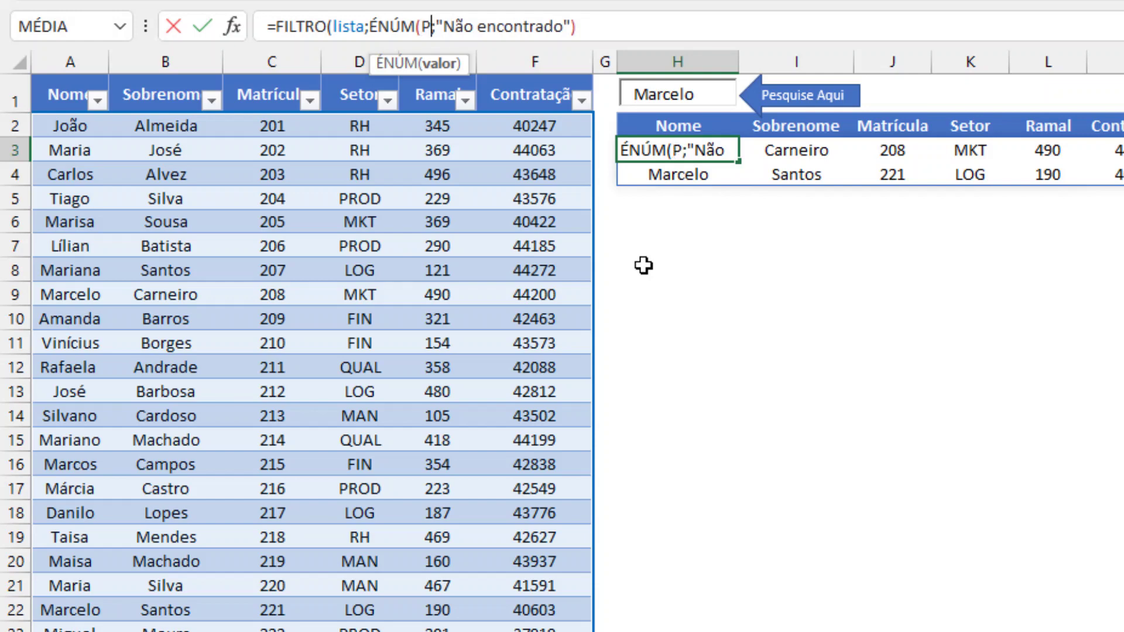
key("Tab")
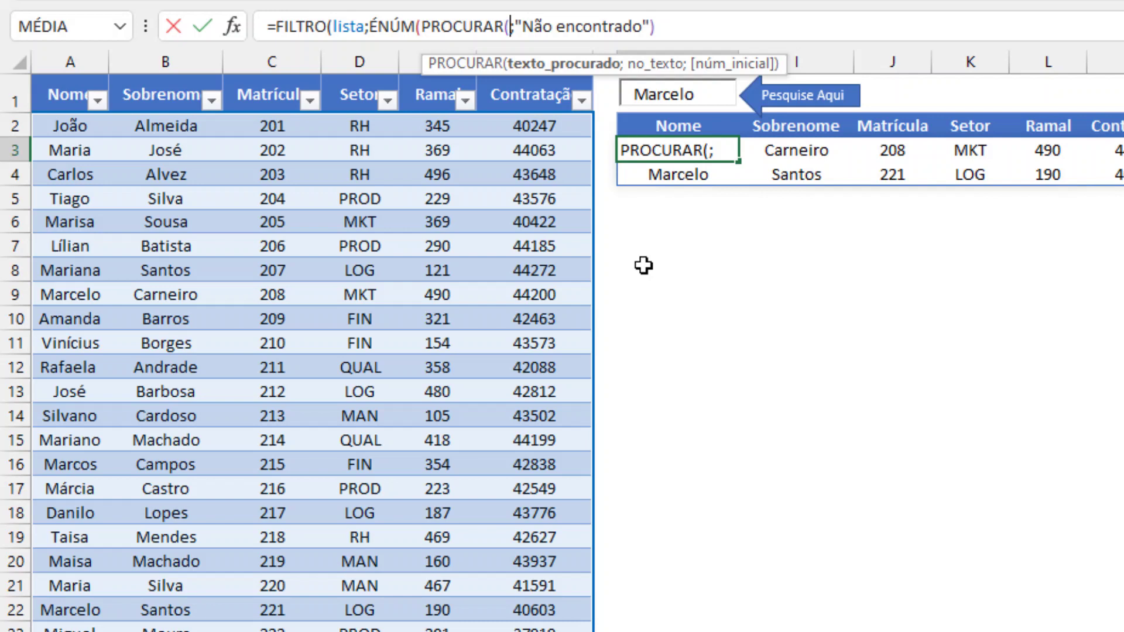
type("H1")
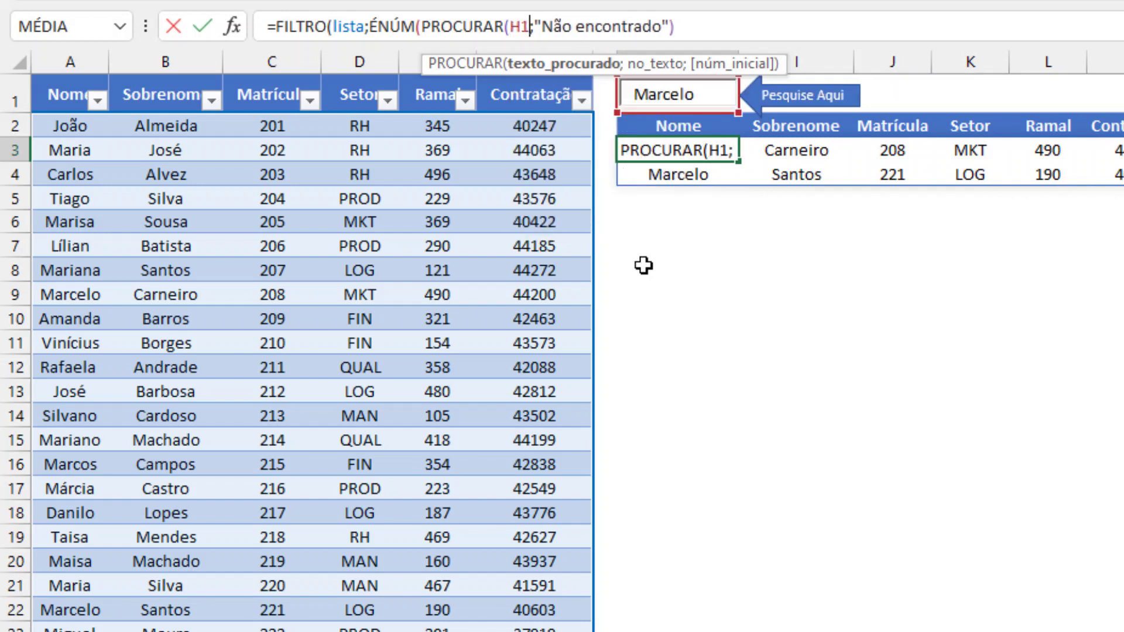
type(";")
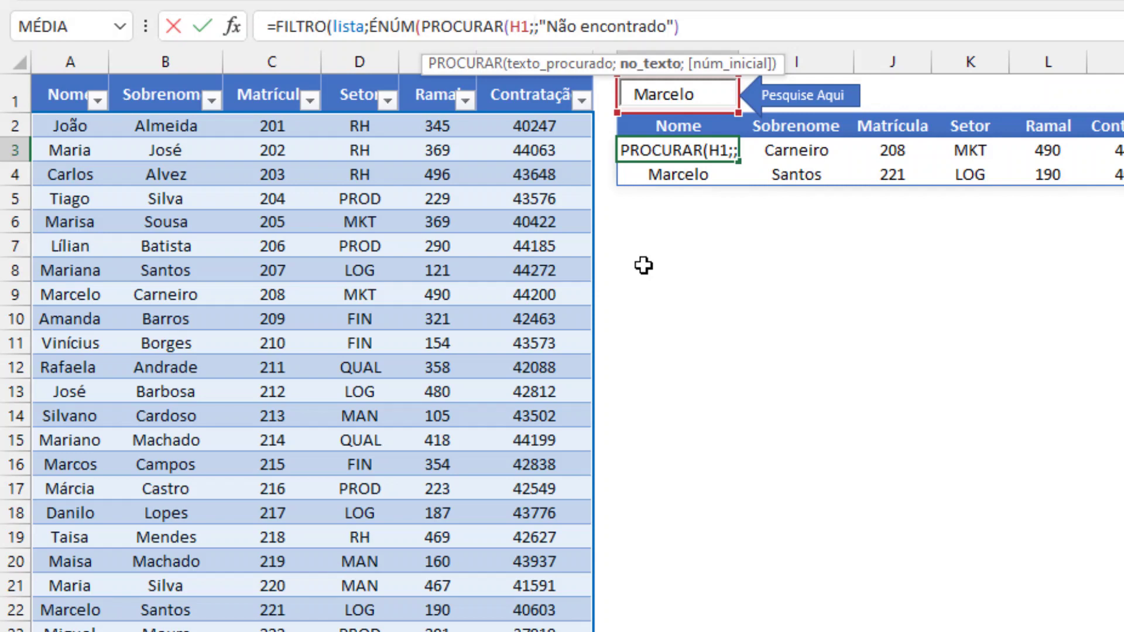
left_click(70, 78)
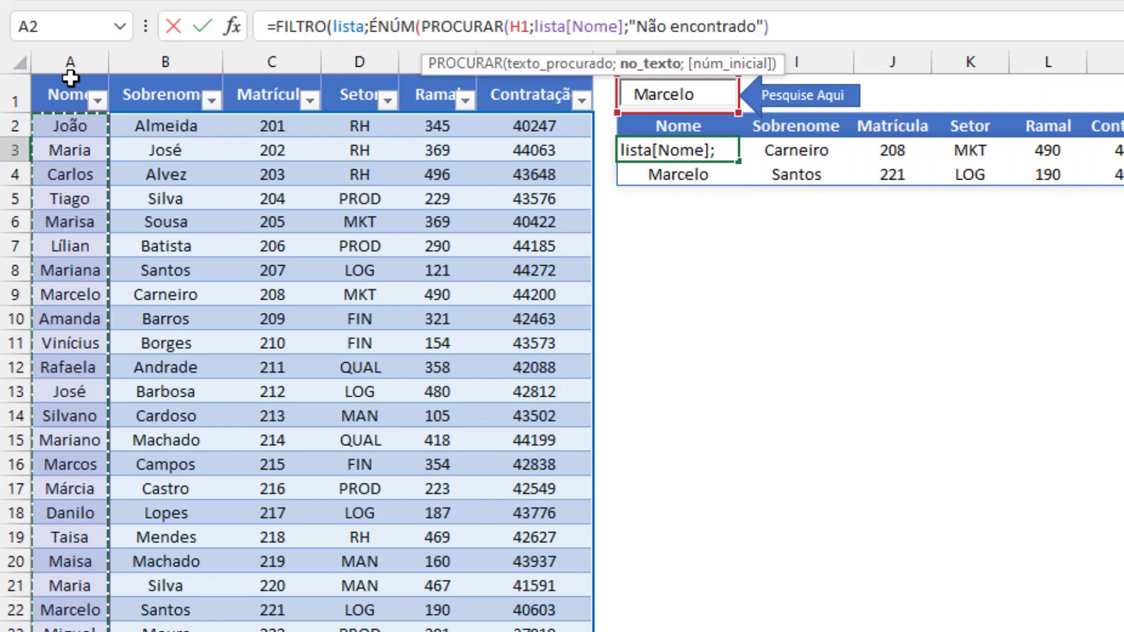
type("))")
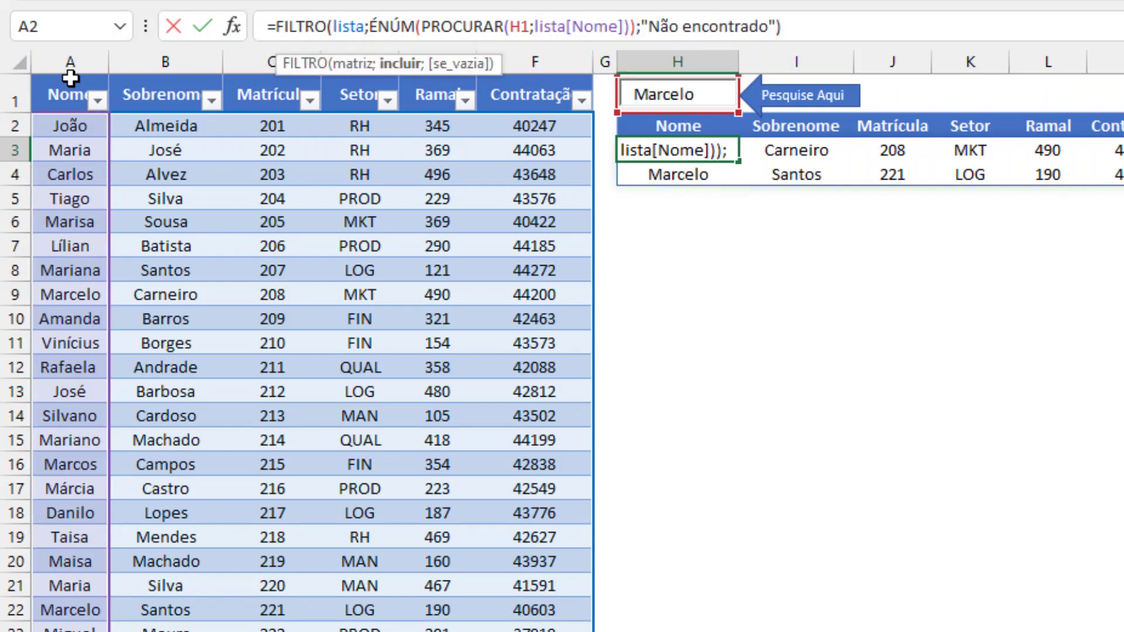
key("Return")
Test the partial search by replacing the search box text with only the first four letters of the employee's name.
double_click(705, 103)
key("BackSpace")
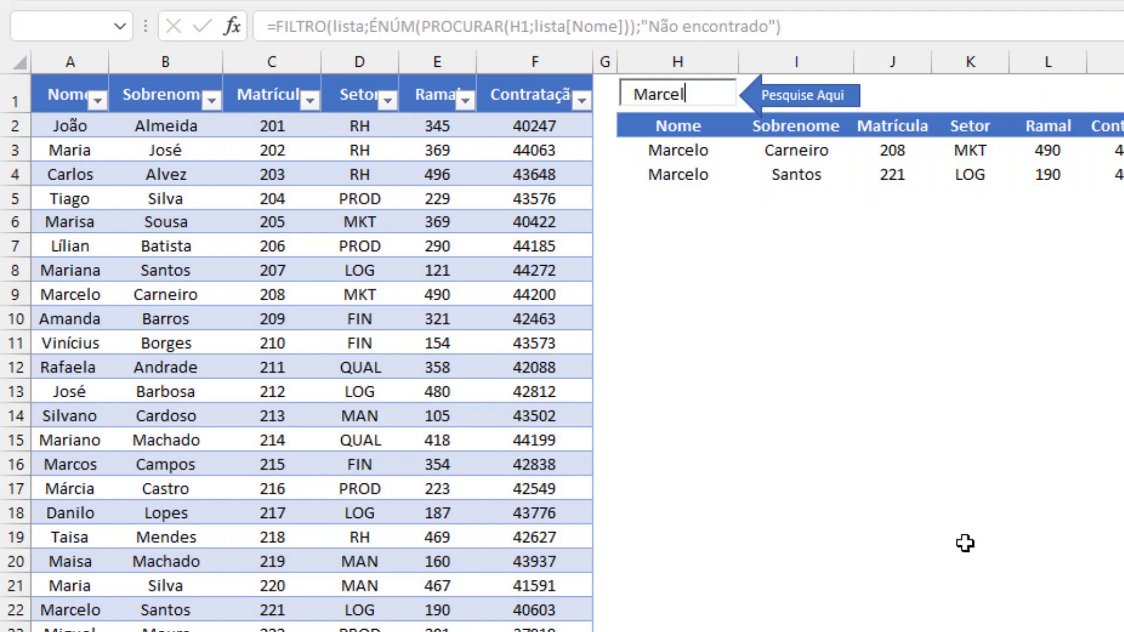
key("BackSpace")
key("BackSpace")
key("BackSpace")
key("BackSpace")
key("BackSpace")
type("ar")
type("c")
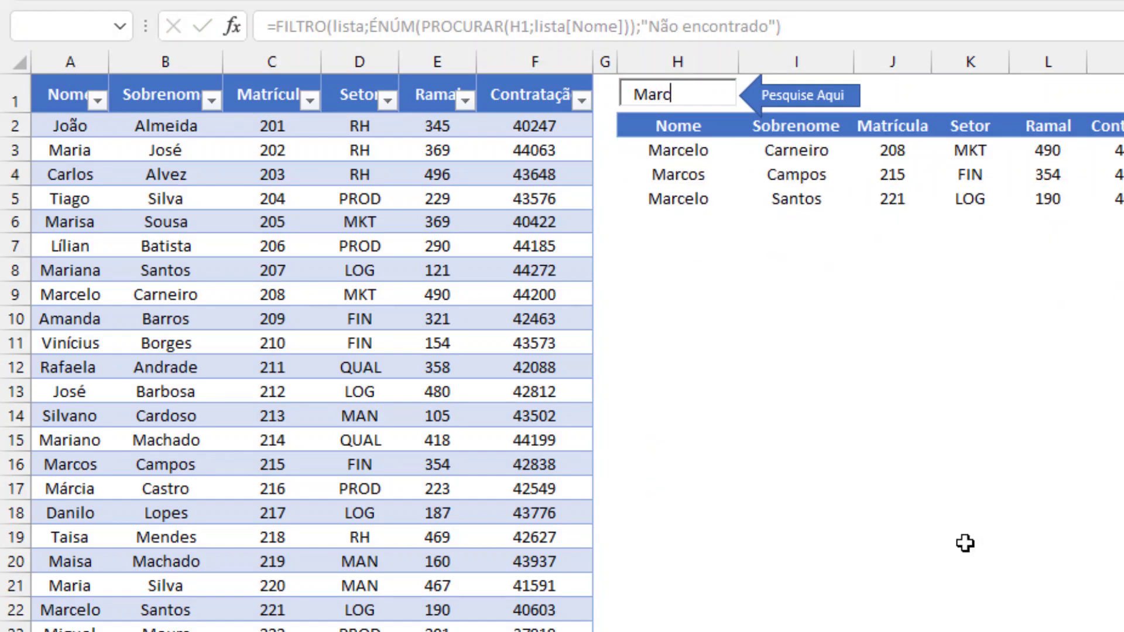
Test the search box with the opening letters of names starting with D, and leave M as the search text.
key("BackSpace")
key("BackSpace")
key("BackSpace")
key("BackSpace")
type("D")
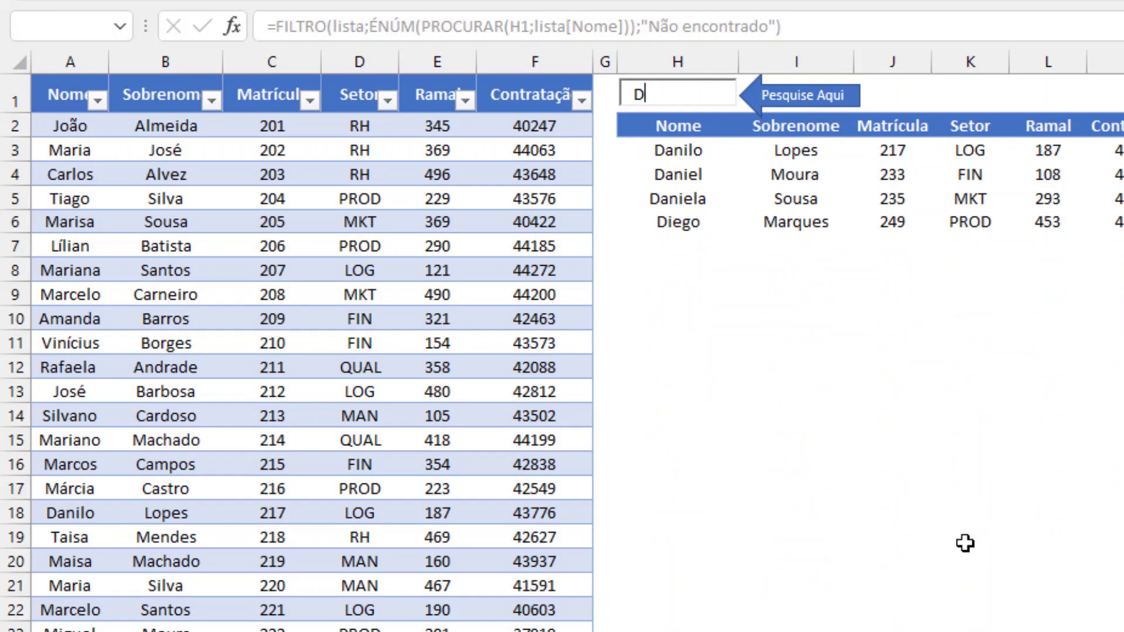
type("an")
key("BackSpace")
key("BackSpace")
key("BackSpace")
type("M")
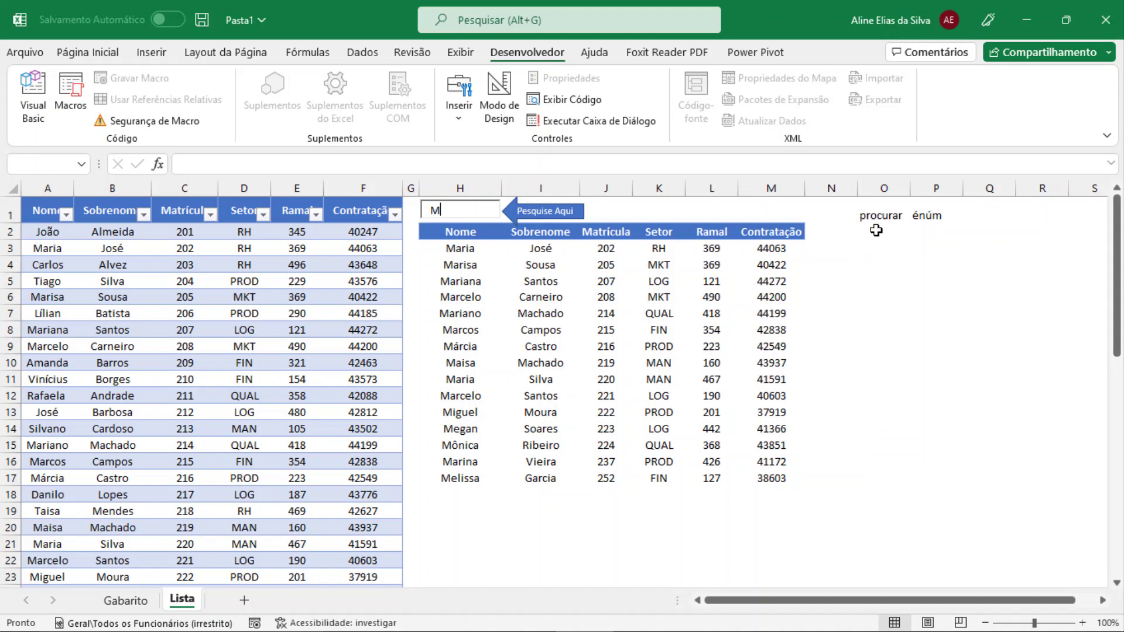
Enter the helper formula =PROCURAR(H1;lista[Nome]) in O2, under the procurar label.
left_click(876, 231)
type("=proc")
key("Tab")
type("H1;")
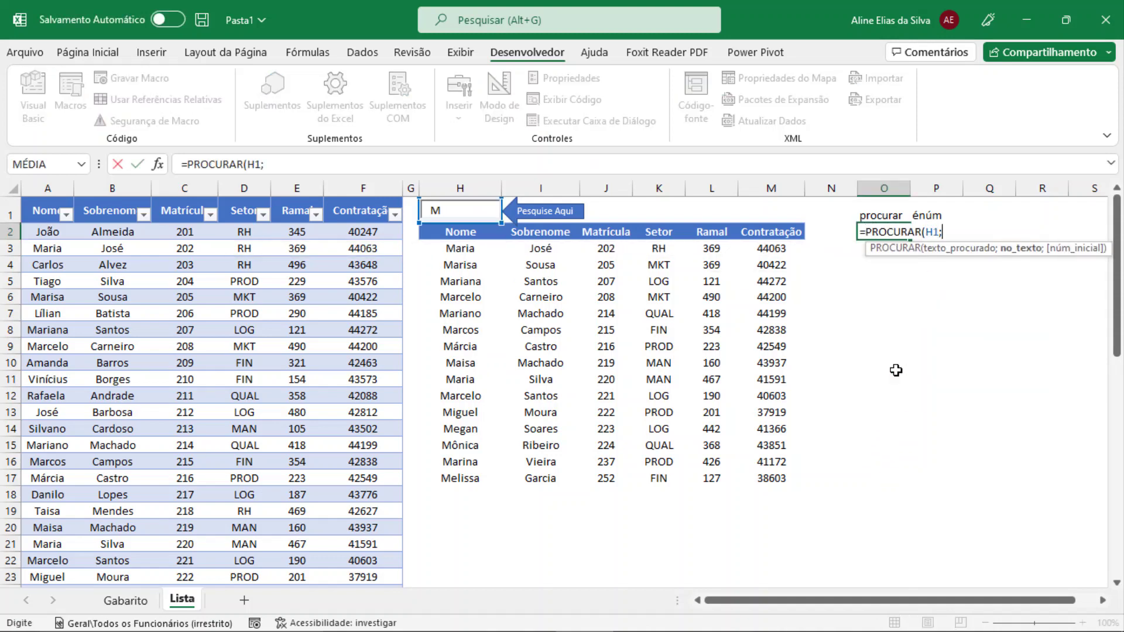
left_click(48, 204)
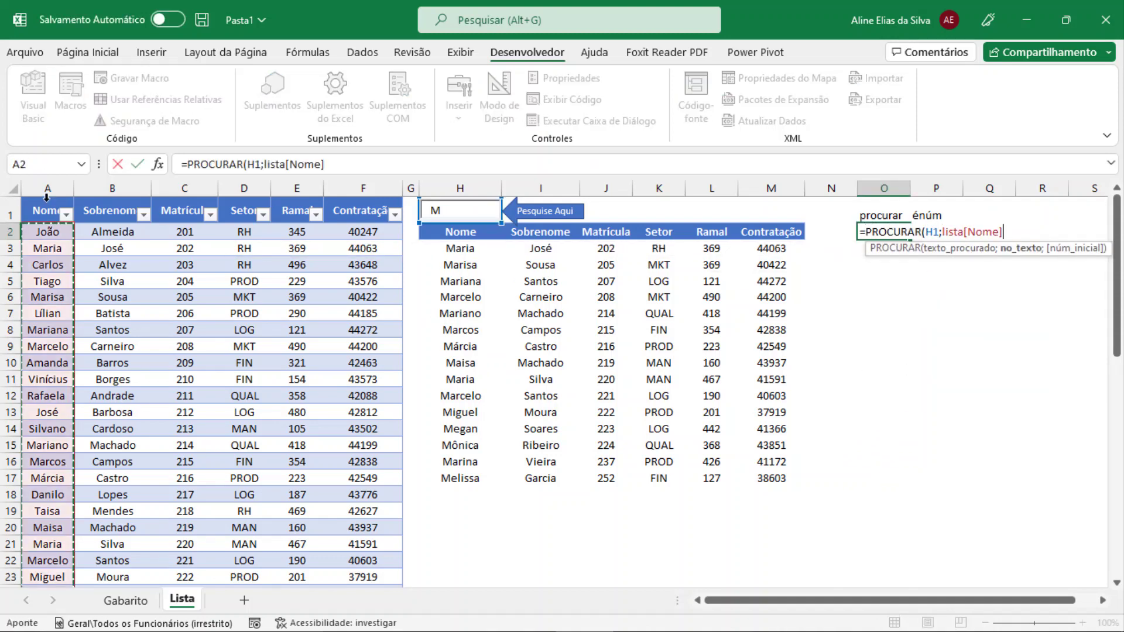
type(")")
key("Return")
Enter an ÉNÚM formula in P2 that checks whether the PROCURAR result in O2 is a number.
left_click(935, 231)
type("=énum")
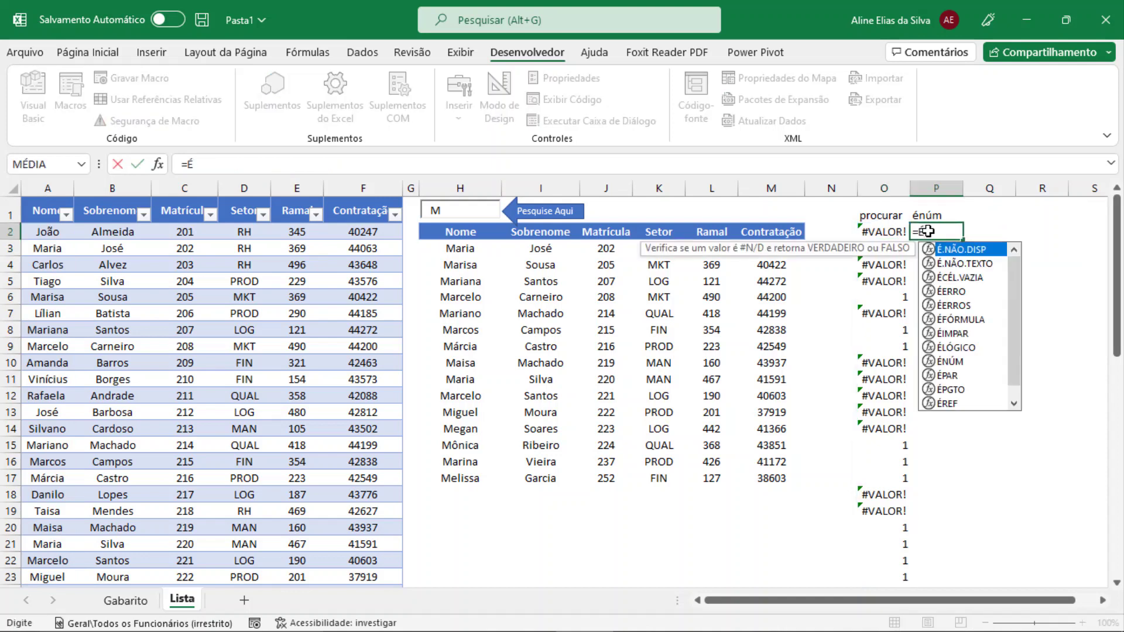
key("Tab")
left_click(894, 230)
key("Return")
Fill the ÉNÚM formula from P2 down alongside the PROCURAR results and auto-fit column P to its contents.
left_click(933, 235)
double_click(963, 240)
left_click(994, 249)
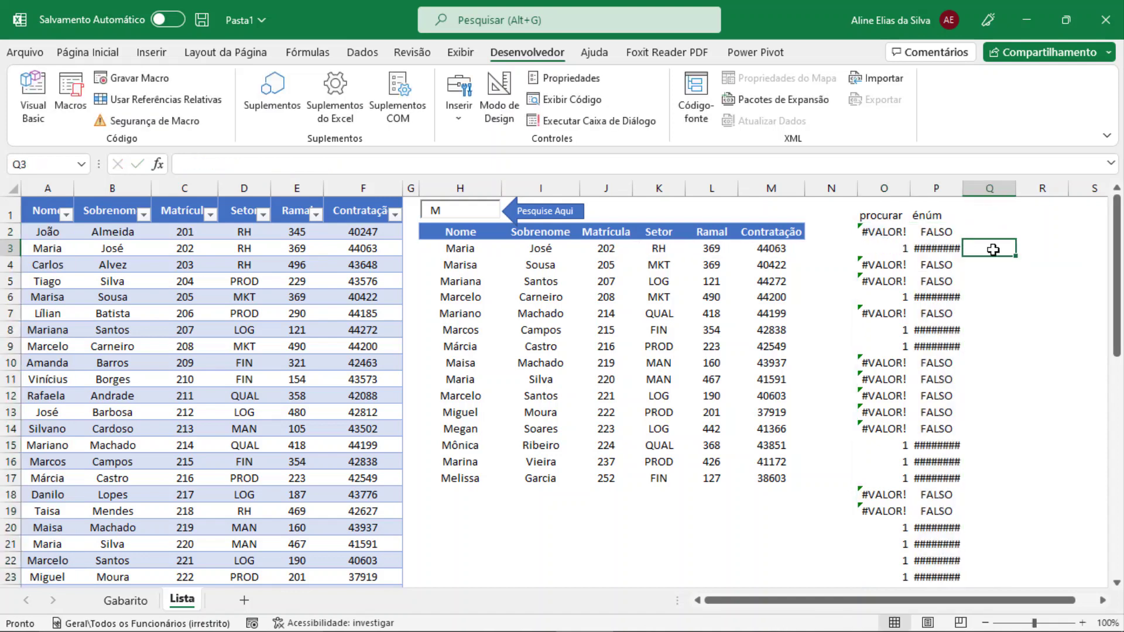
double_click(963, 189)
left_click(1009, 234)
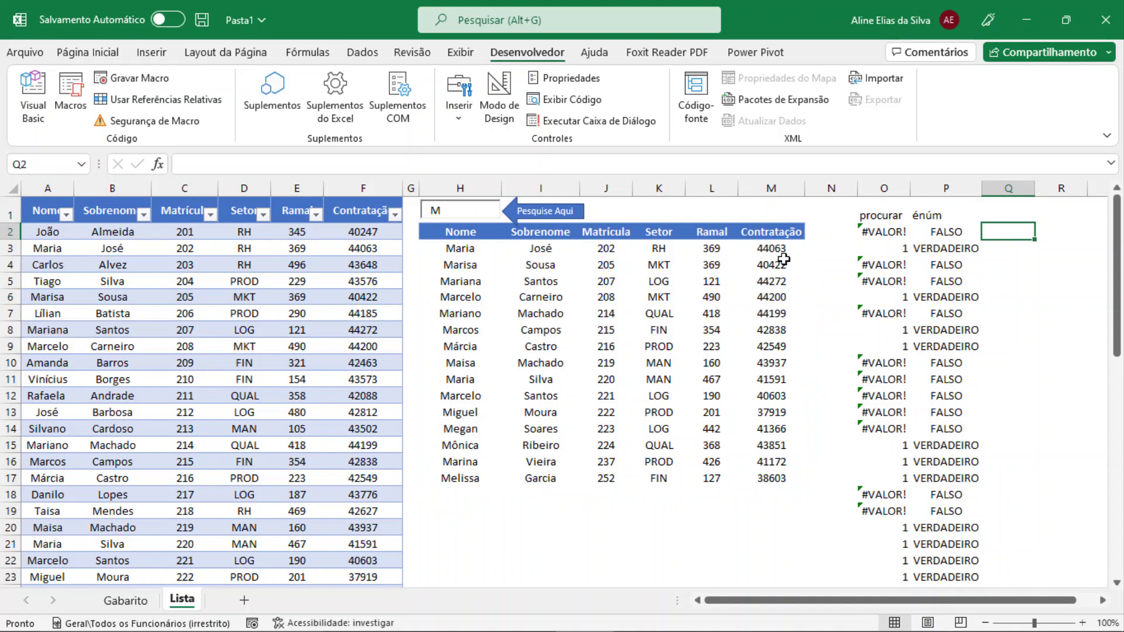
Wrap the FILTRO formula in H3 in CLASSIFICAR to sort the results, and test it with Ma as the search text.
left_click(464, 251)
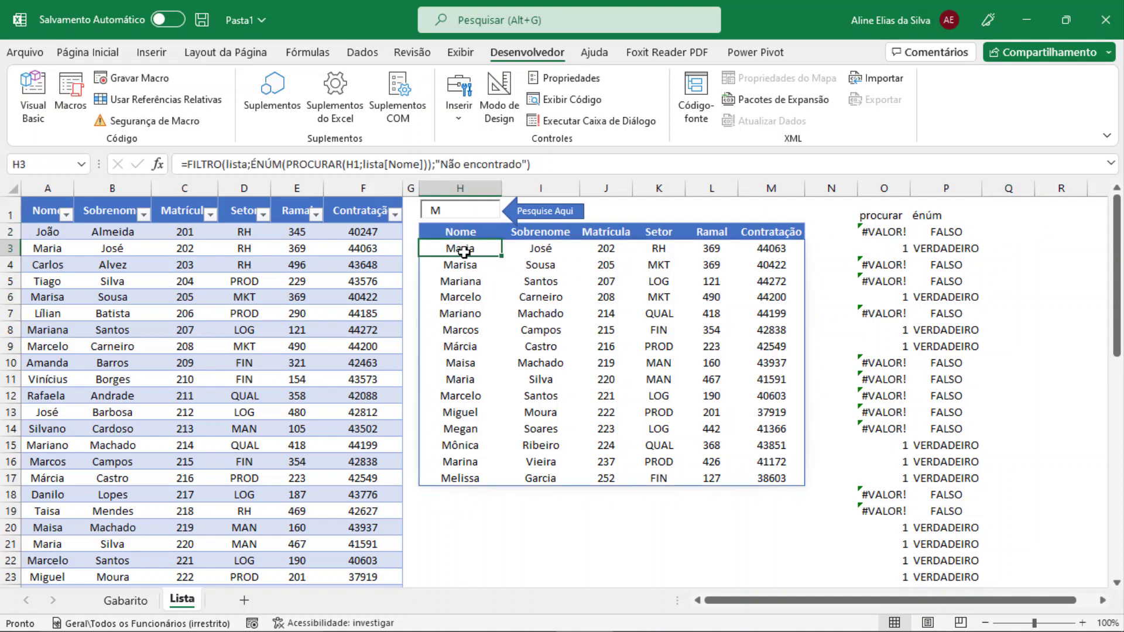
left_click(189, 164)
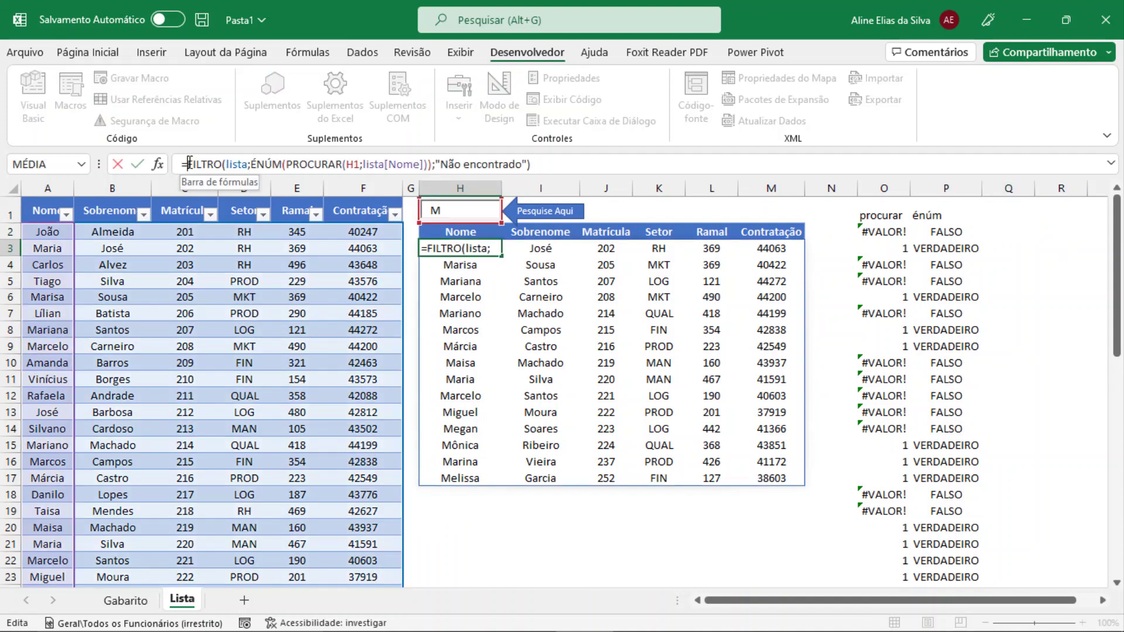
type("CLASSI")
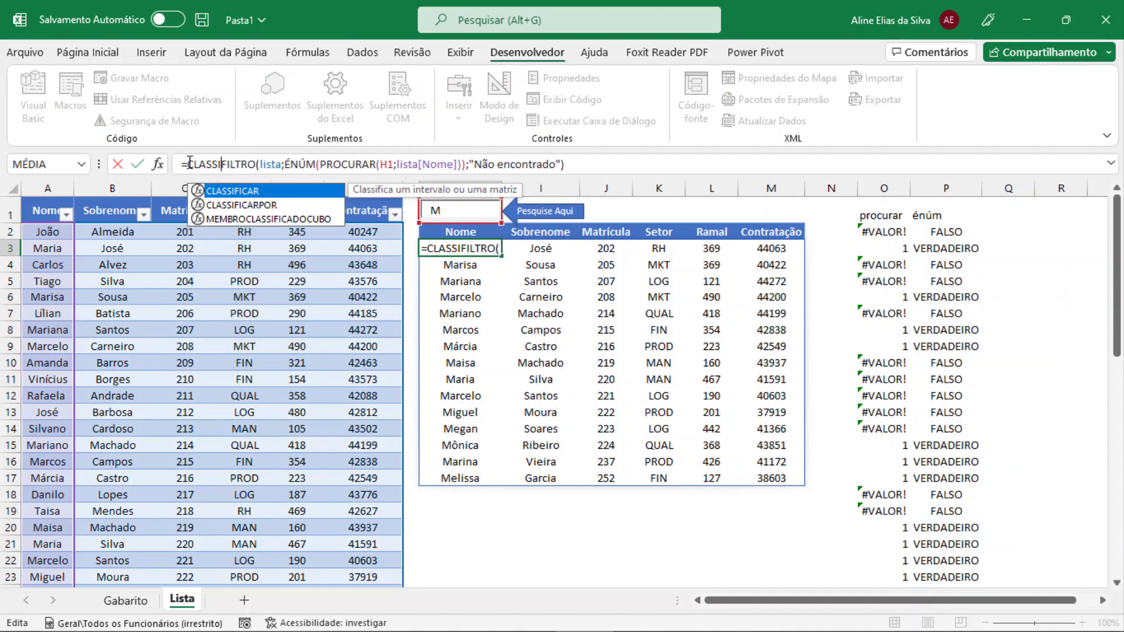
key("Tab")
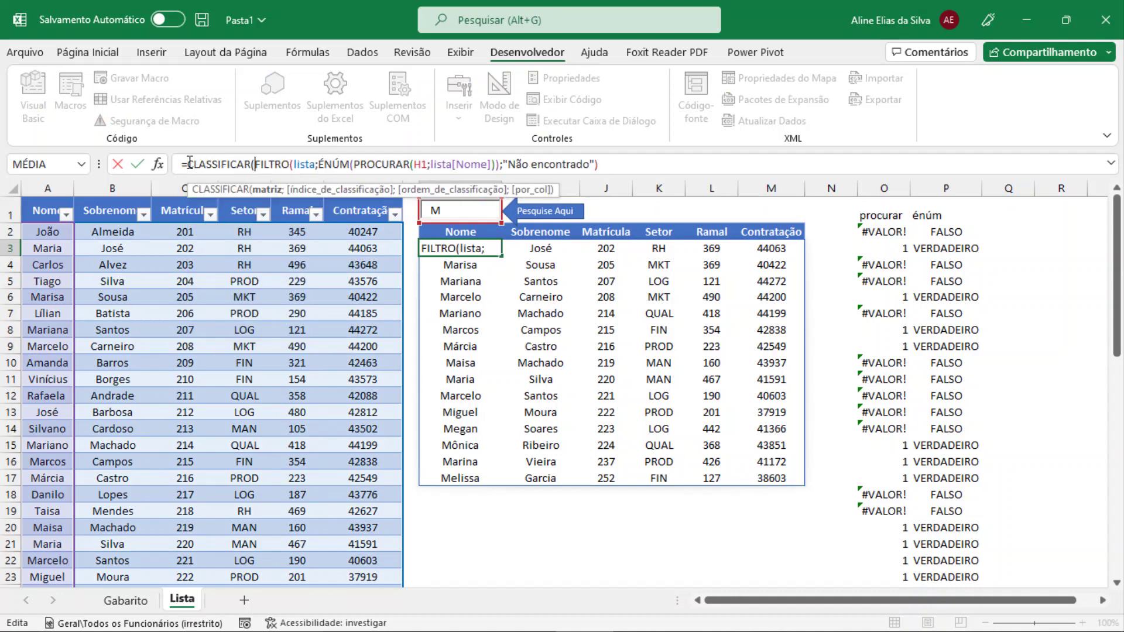
left_click(603, 162)
type(")")
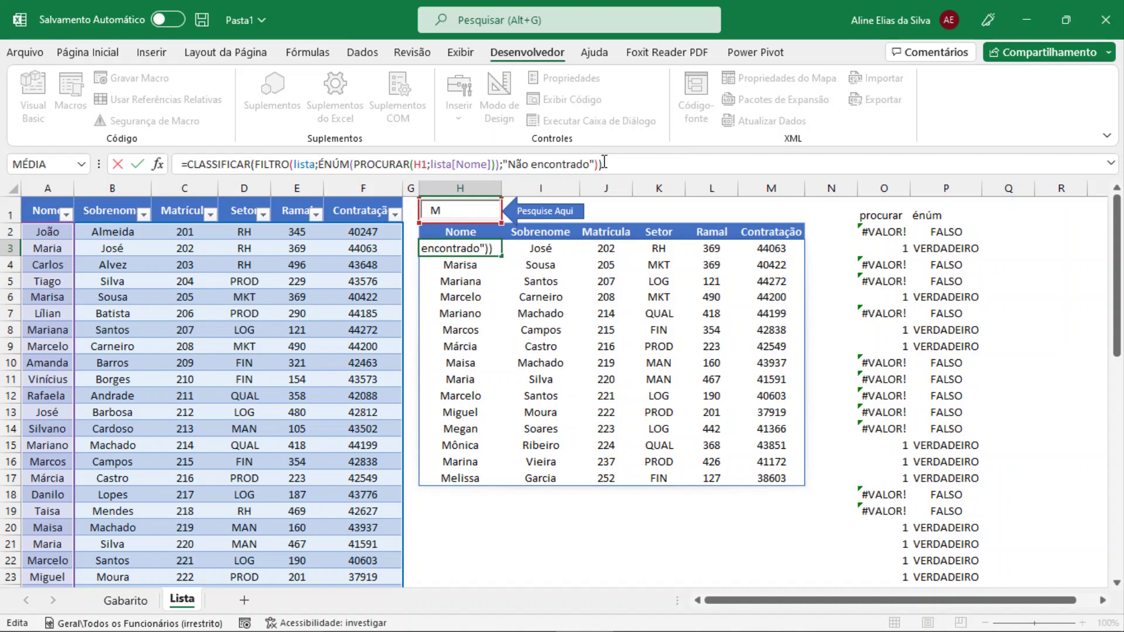
key("Return")
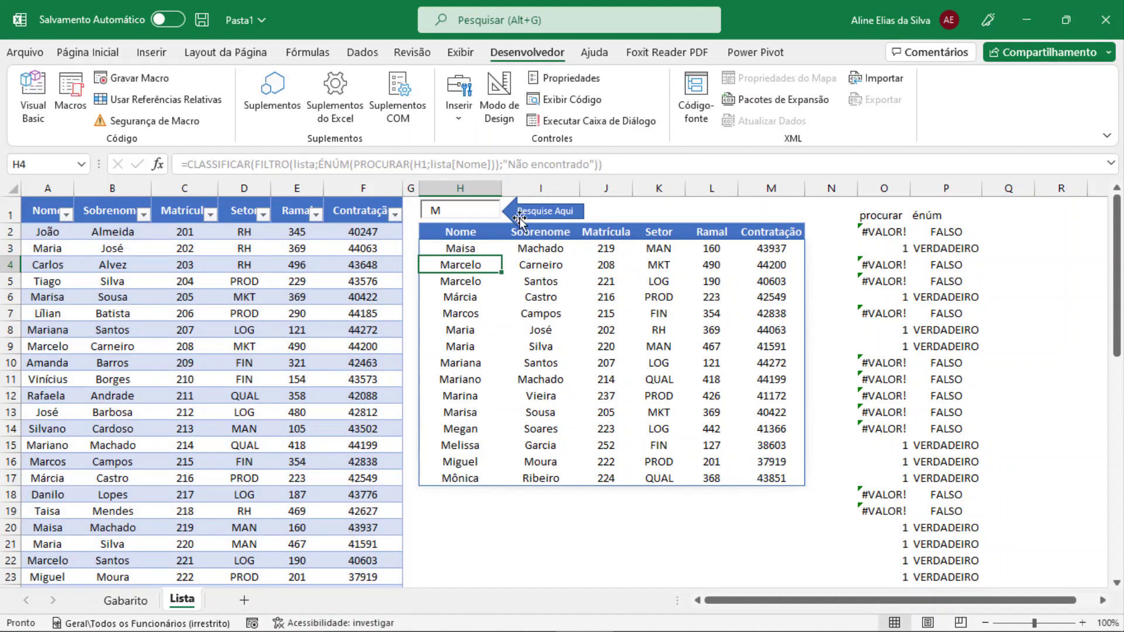
left_click(442, 206)
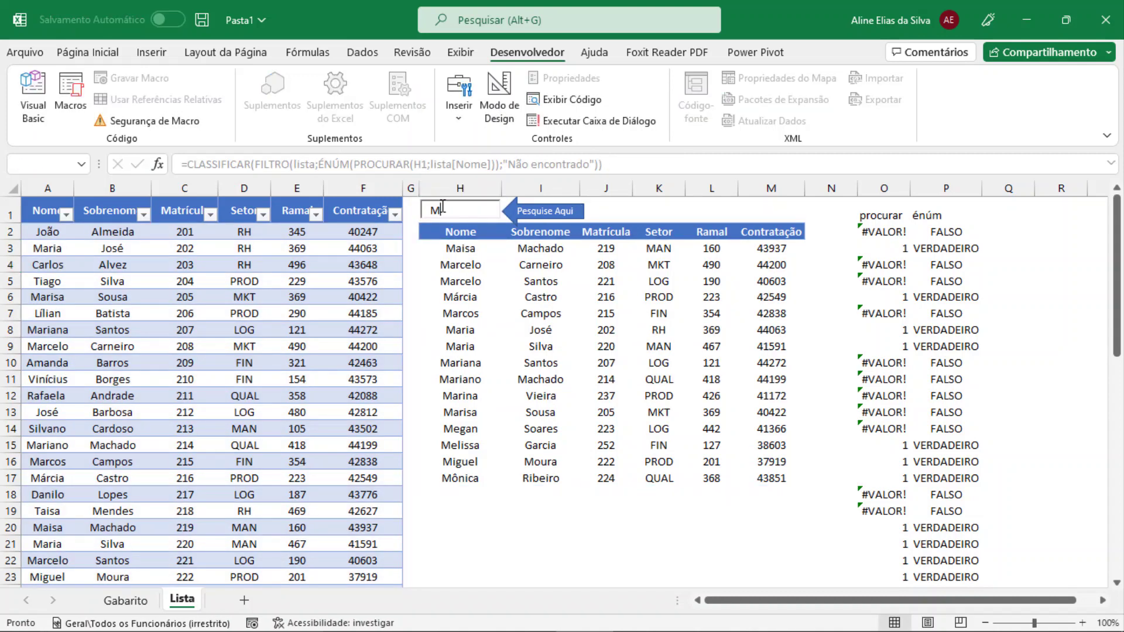
type("a")
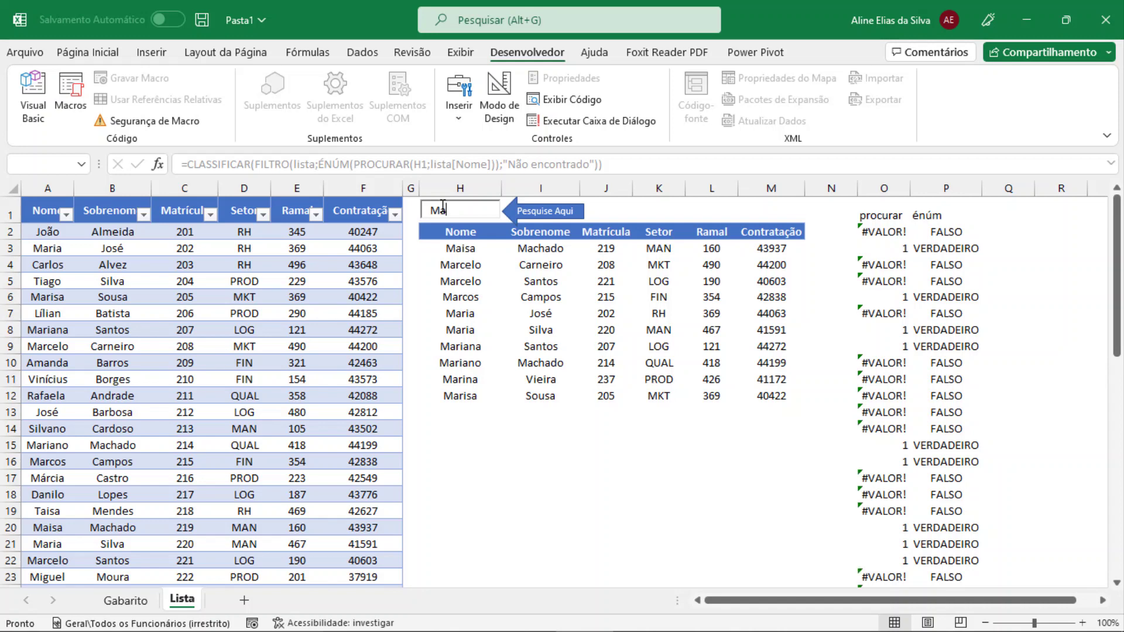
Add a new employee's first name starting with Ma in A55, directly below the lista table, and return to A1 to check the search results.
left_click(44, 268)
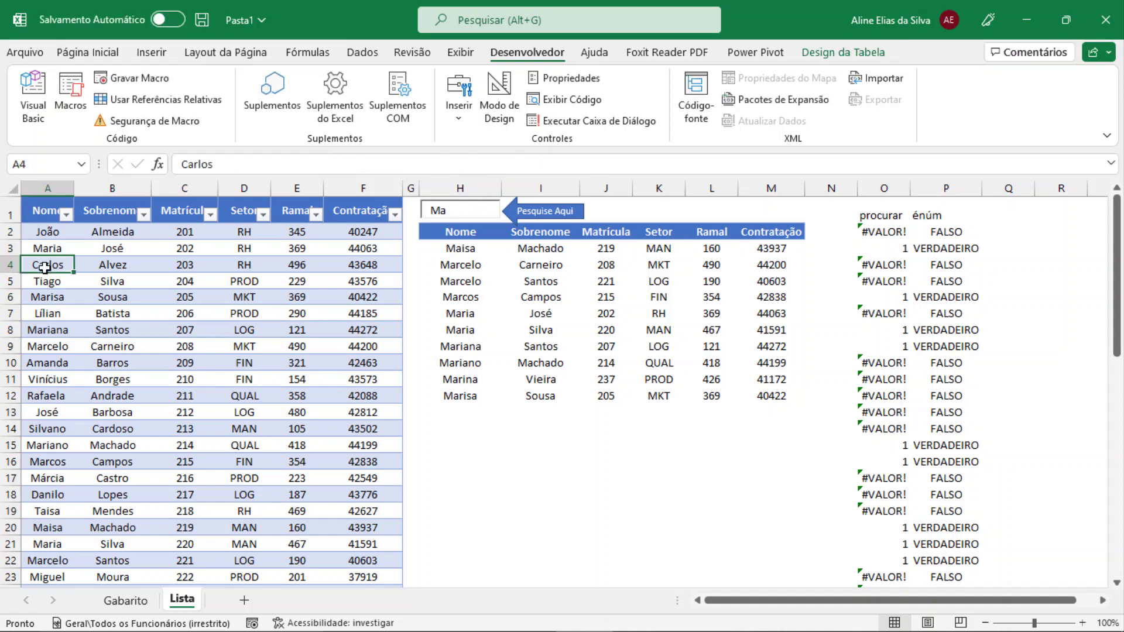
key("ctrl+Down")
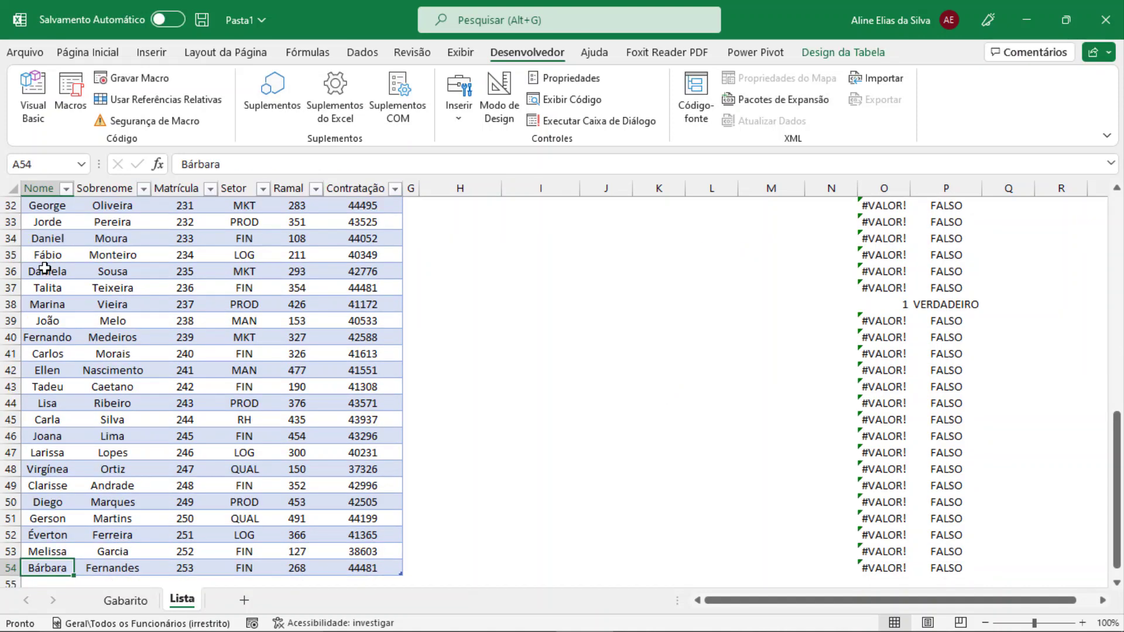
key("Down")
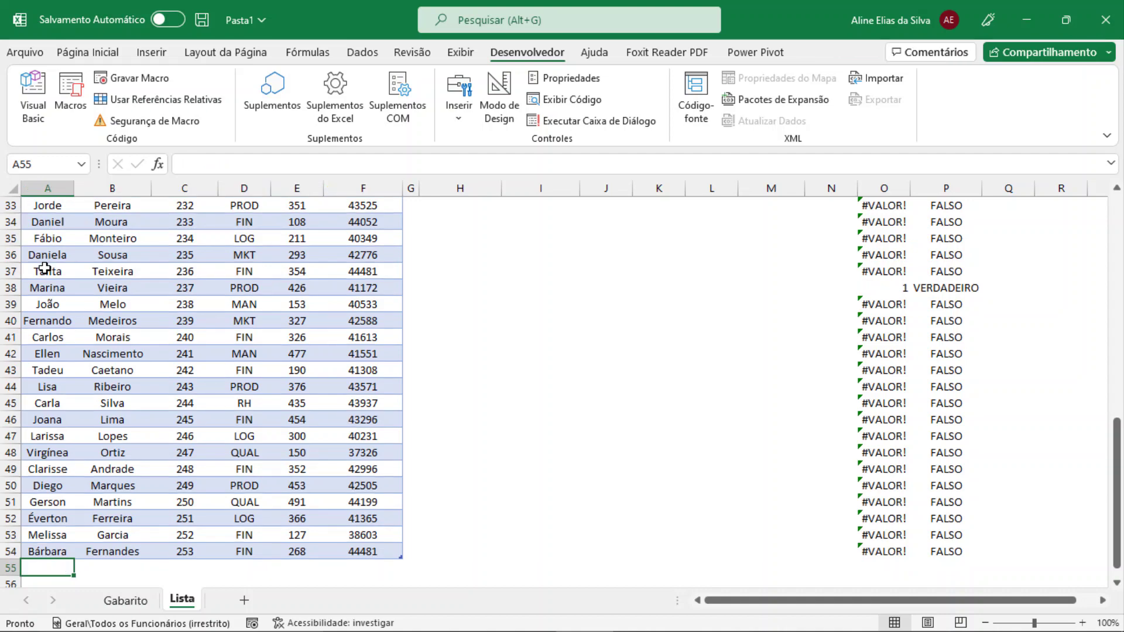
type("Maiara")
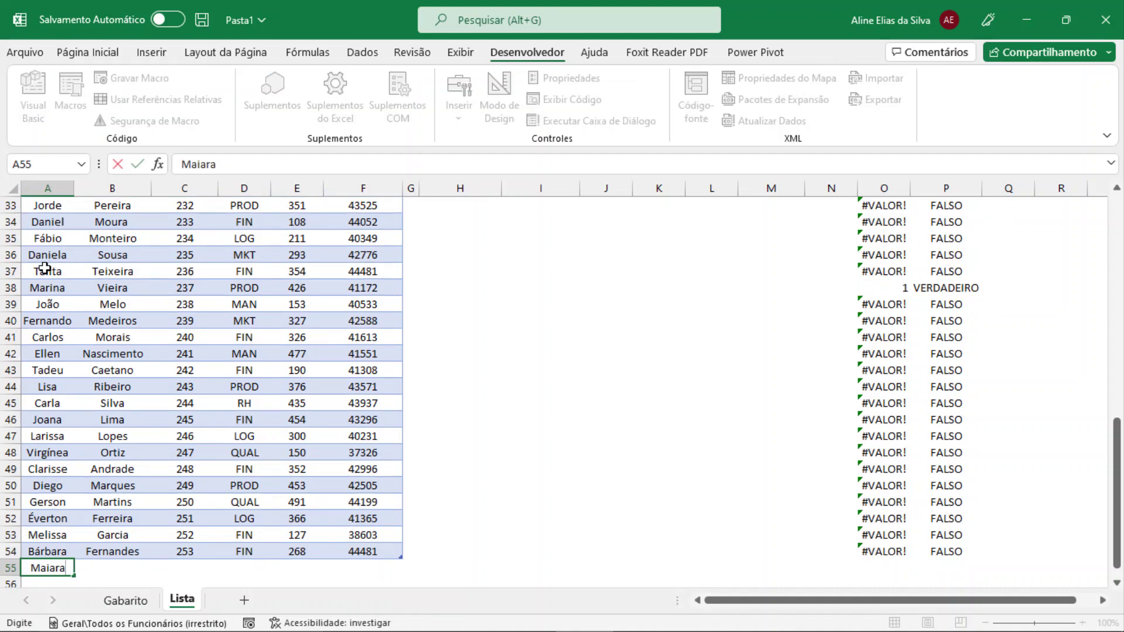
key("Return")
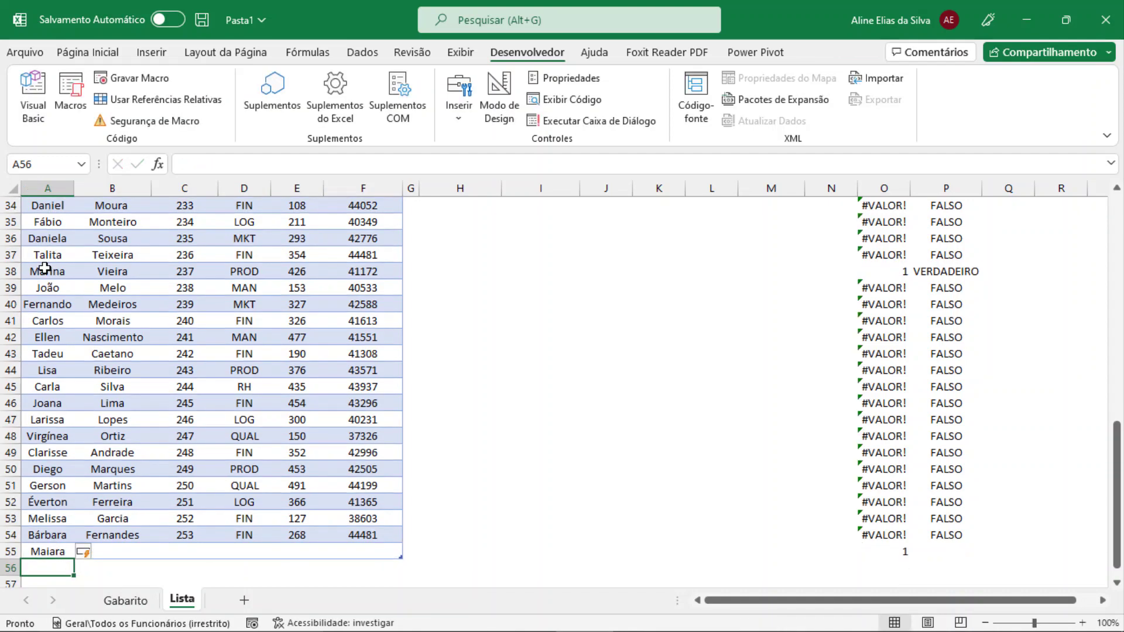
key("Up")
key("ctrl+Home")
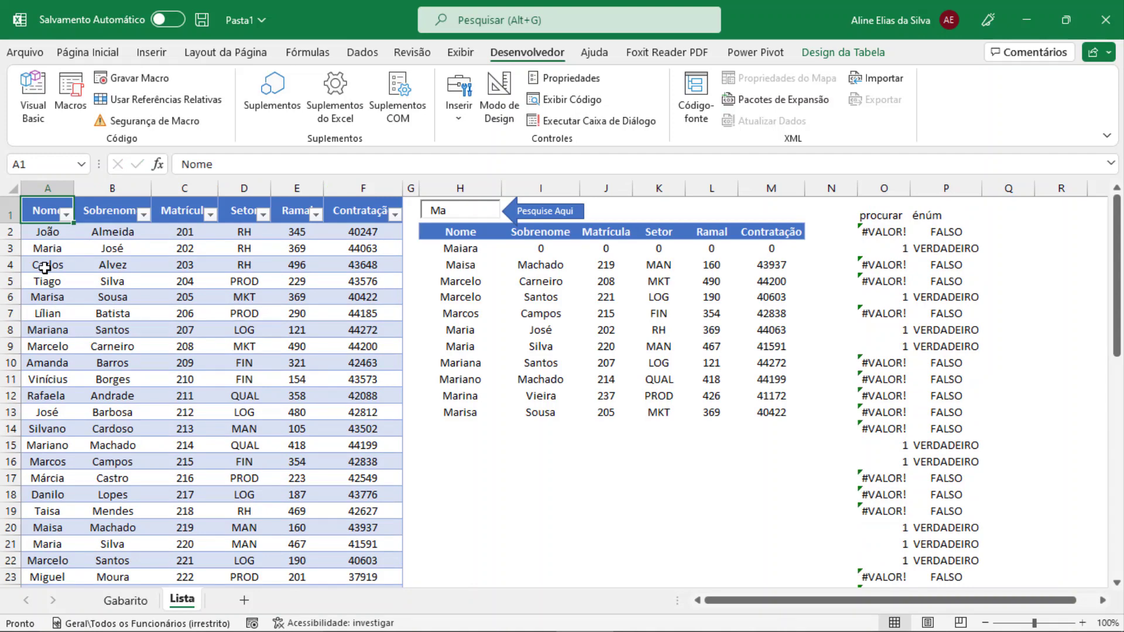